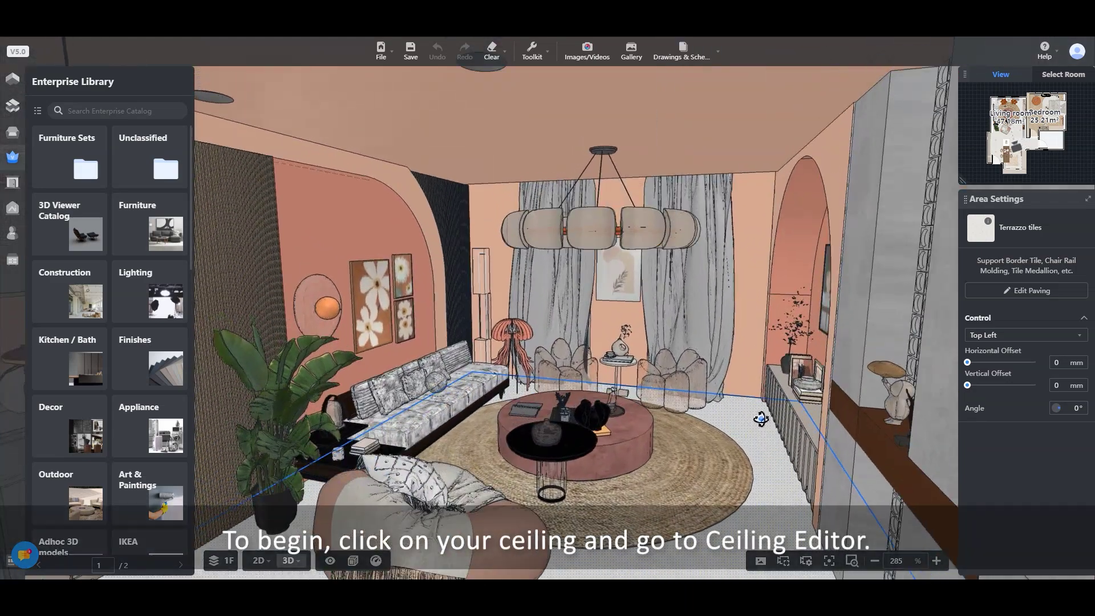
# Select the living room ceiling in the 3D view.
pyautogui.click(662, 113)
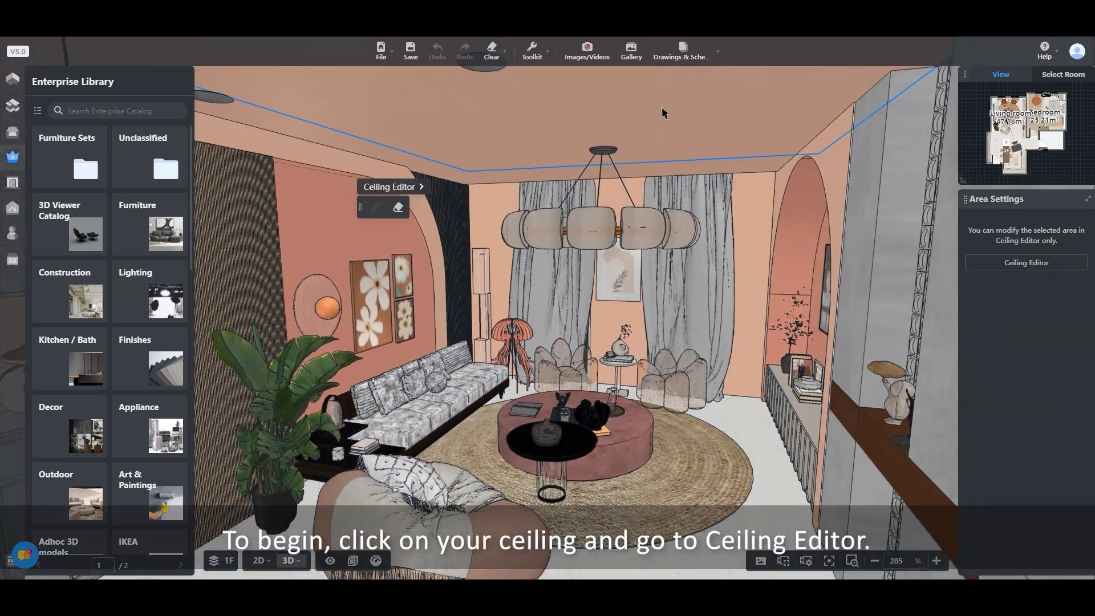
# Enter the Ceiling Editor for the ceiling and check the plan View display options.
pyautogui.click(381, 190)
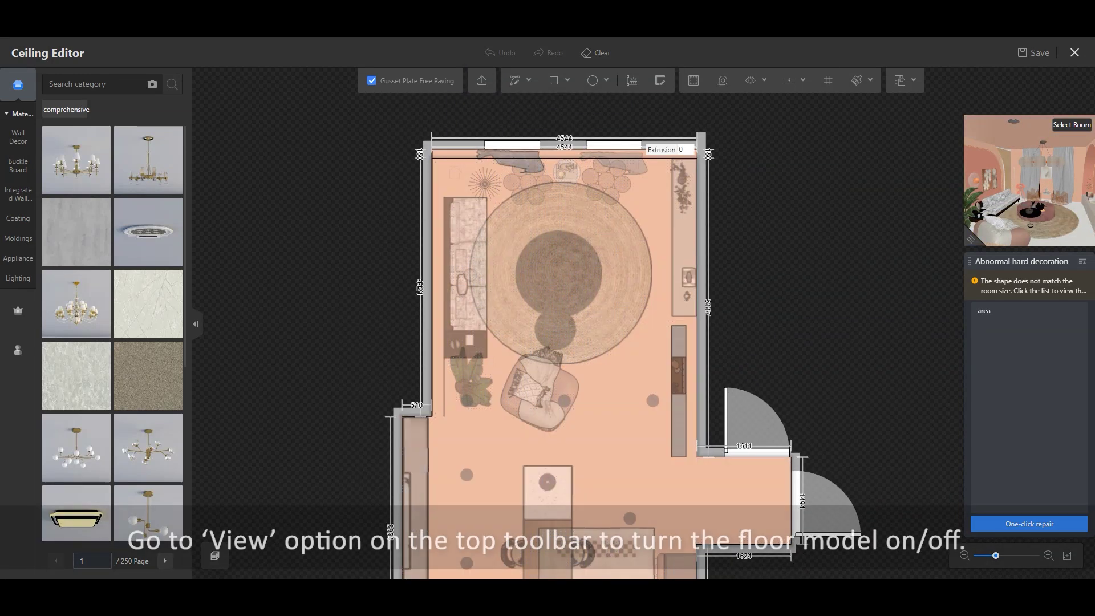
pyautogui.click(766, 82)
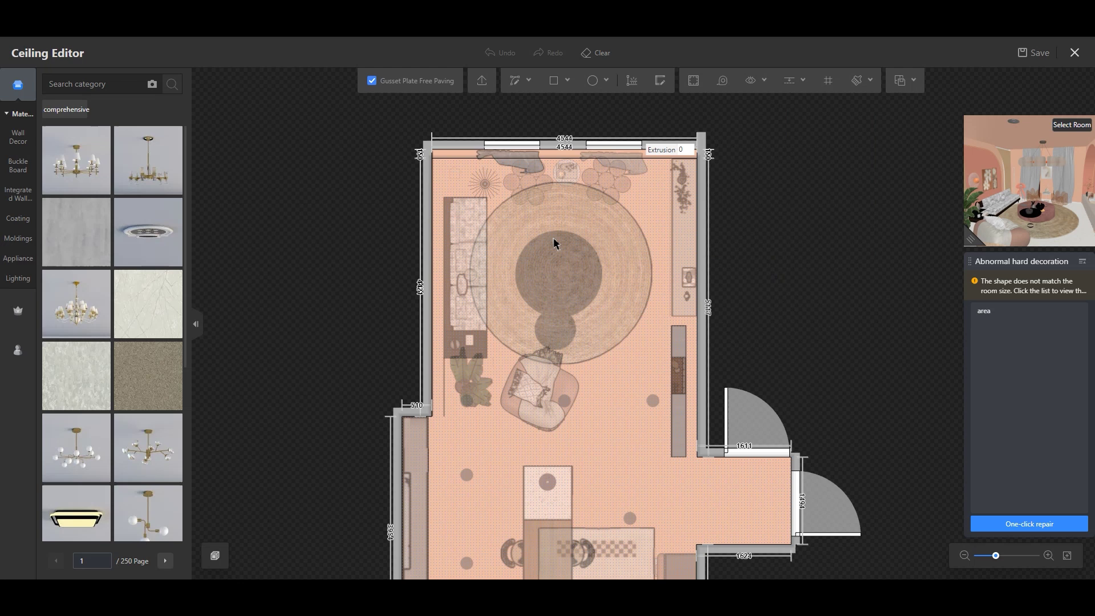
pyautogui.scroll(-1, 785, 299)
pyautogui.scroll(1, 755, 225)
pyautogui.scroll(-1, 789, 317)
pyautogui.scroll(2, 742, 312)
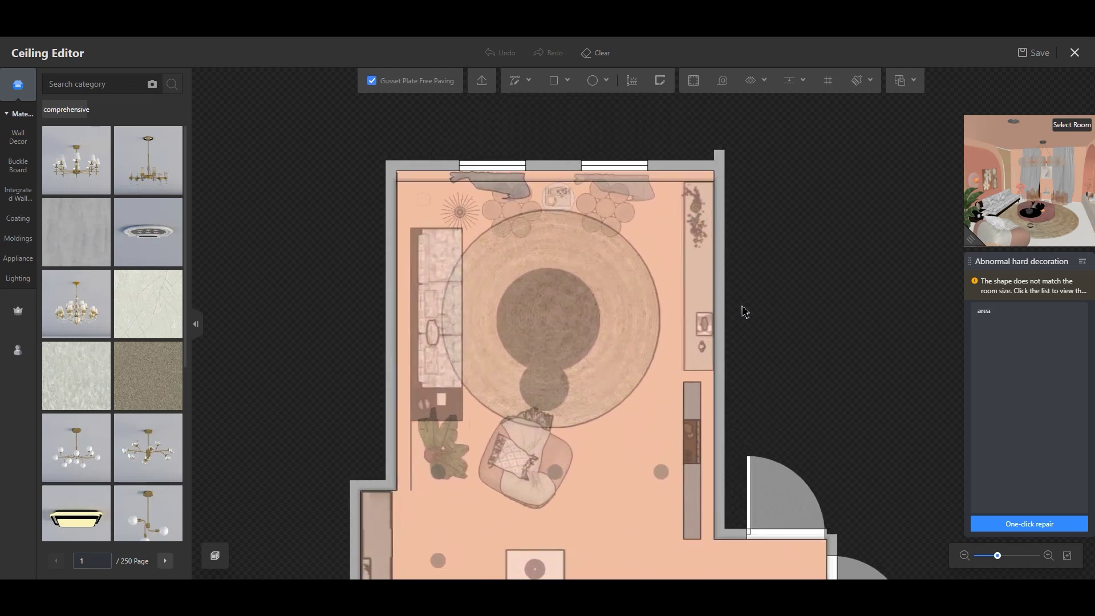
pyautogui.scroll(-1, 862, 305)
pyautogui.scroll(2, 871, 306)
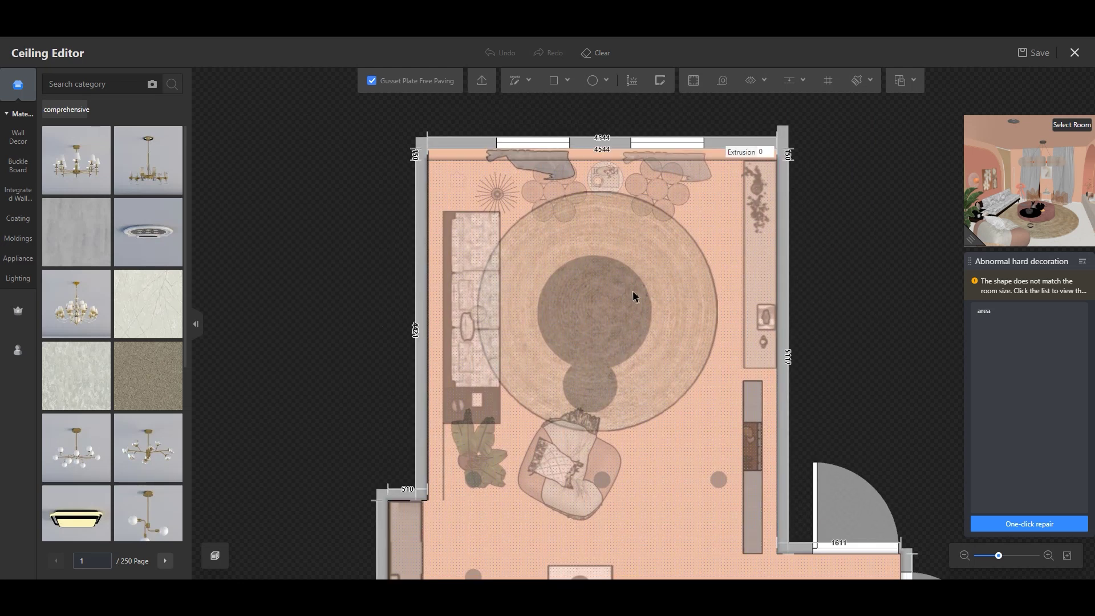
# Draw a 2300 by 2300 rectangular ceiling panel over the round rug and exit the tool.
pyautogui.click(554, 81)
pyautogui.click(552, 103)
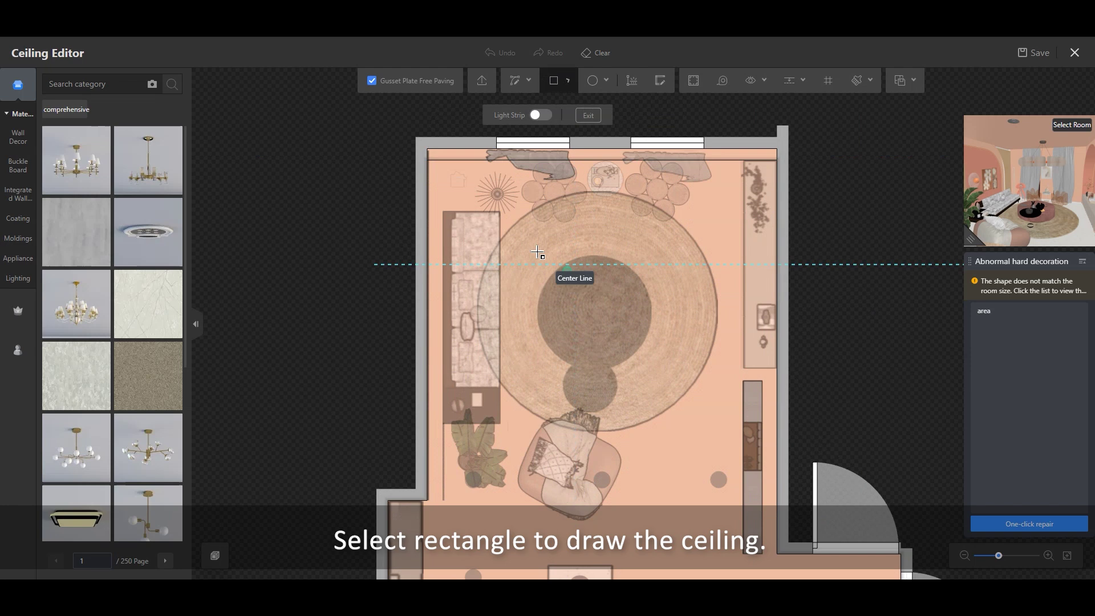
pyautogui.click(509, 211)
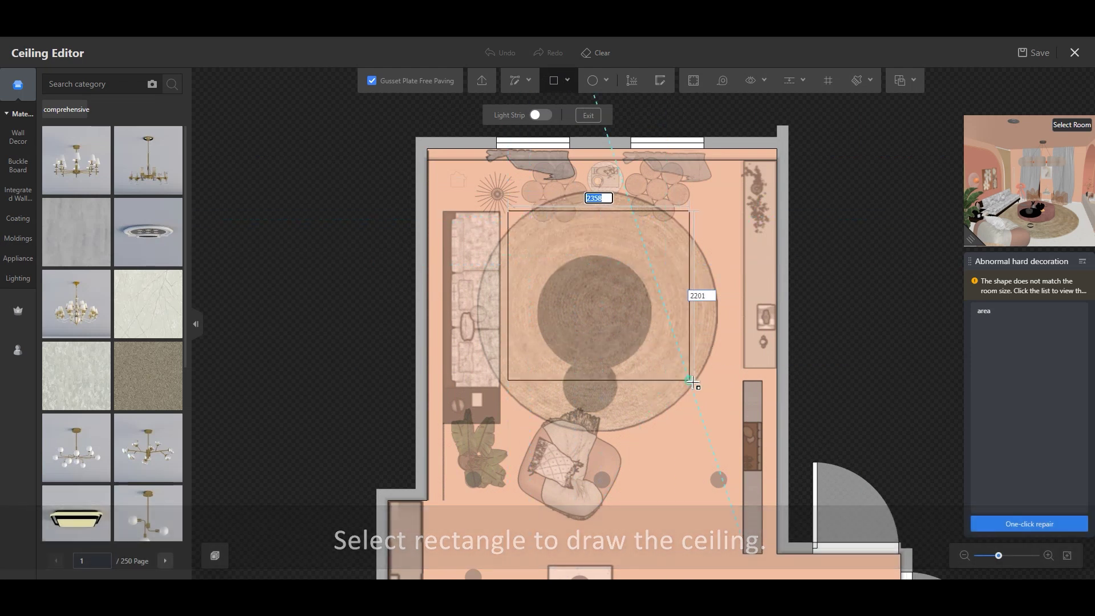
pyautogui.write('2300')
pyautogui.press('Tab')
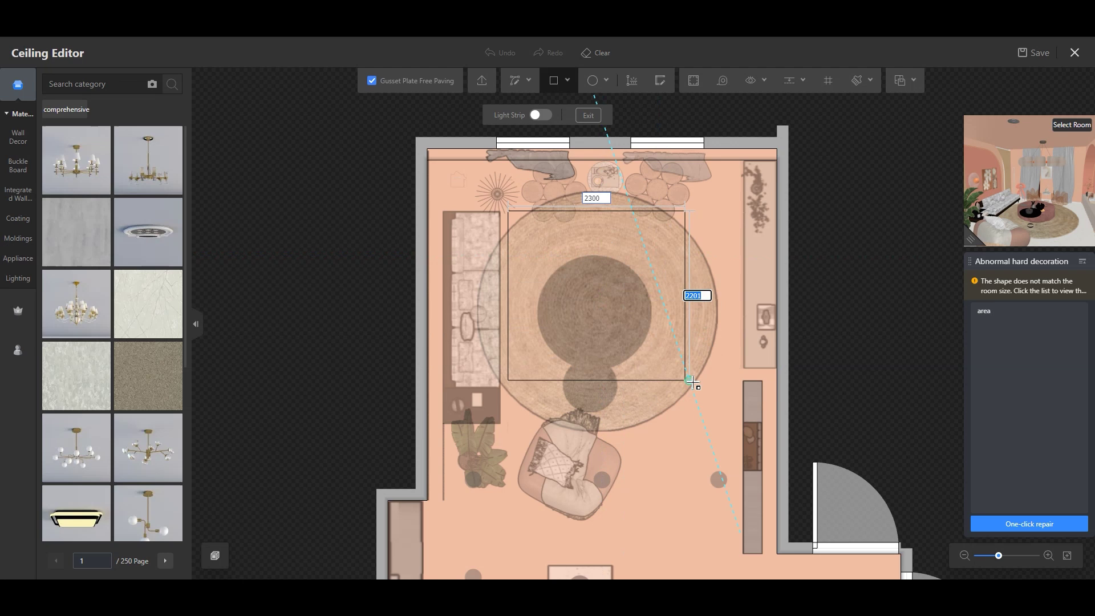
pyautogui.write('230')
pyautogui.press('Return')
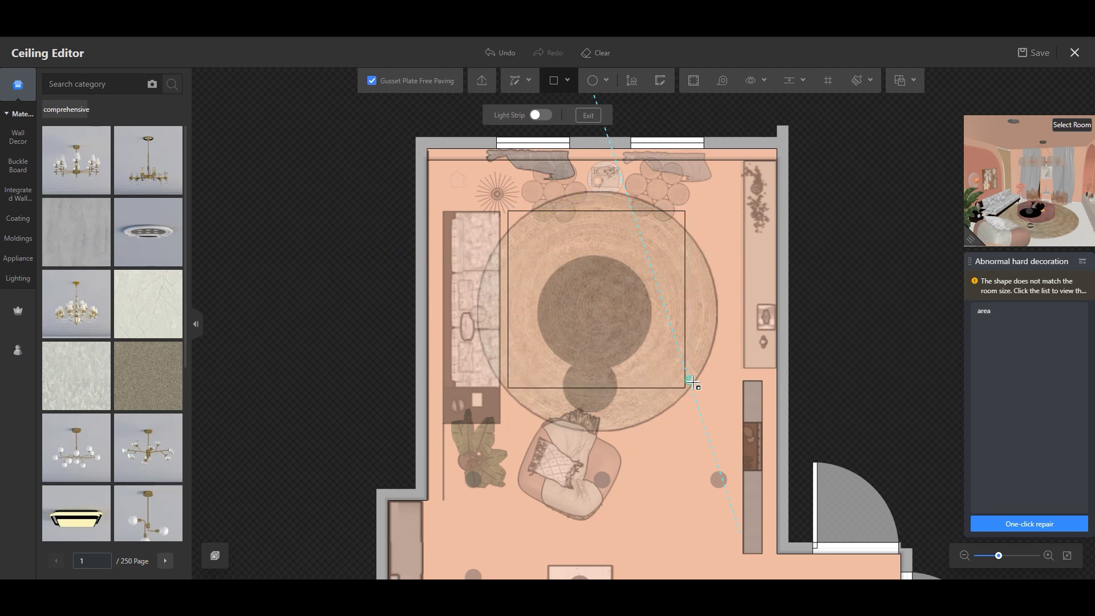
pyautogui.press('Escape')
pyautogui.click(571, 292)
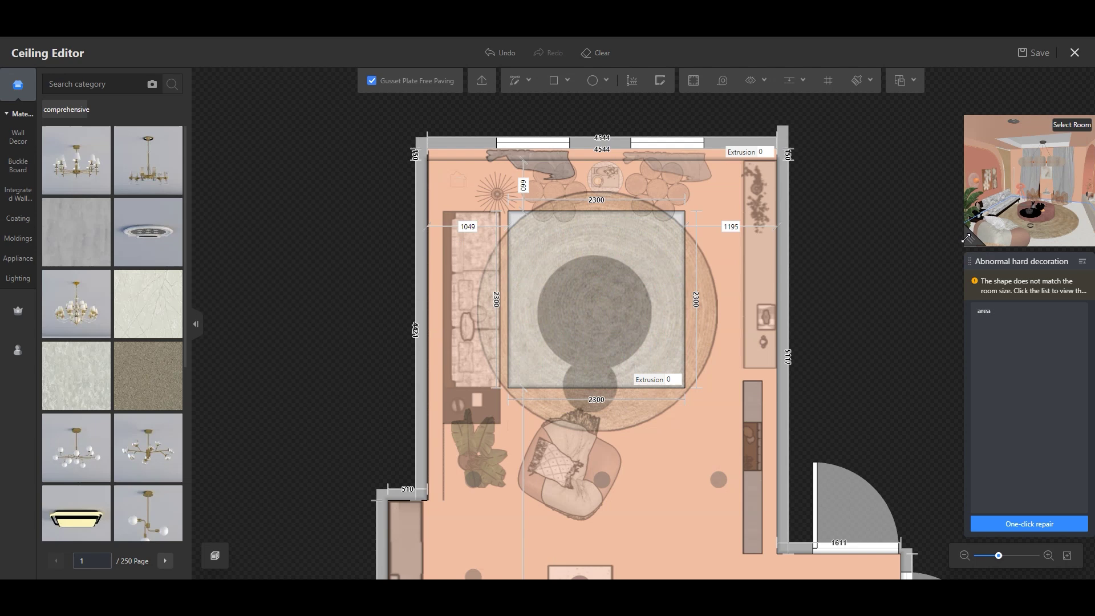
# Stretch the panel's right and bottom edges outward to about 2457 by 2617.
pyautogui.moveTo(969, 238); pyautogui.dragTo(886, 306)
pyautogui.moveTo(924, 245); pyautogui.dragTo(987, 260)
pyautogui.moveTo(686, 282); pyautogui.dragTo(697, 282)
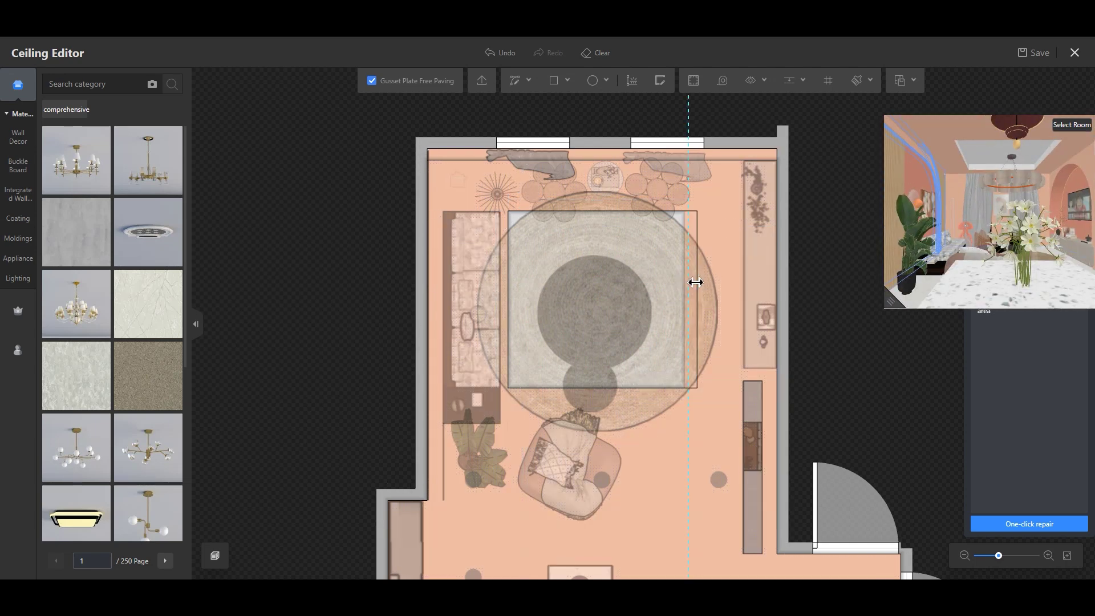
pyautogui.click(614, 397)
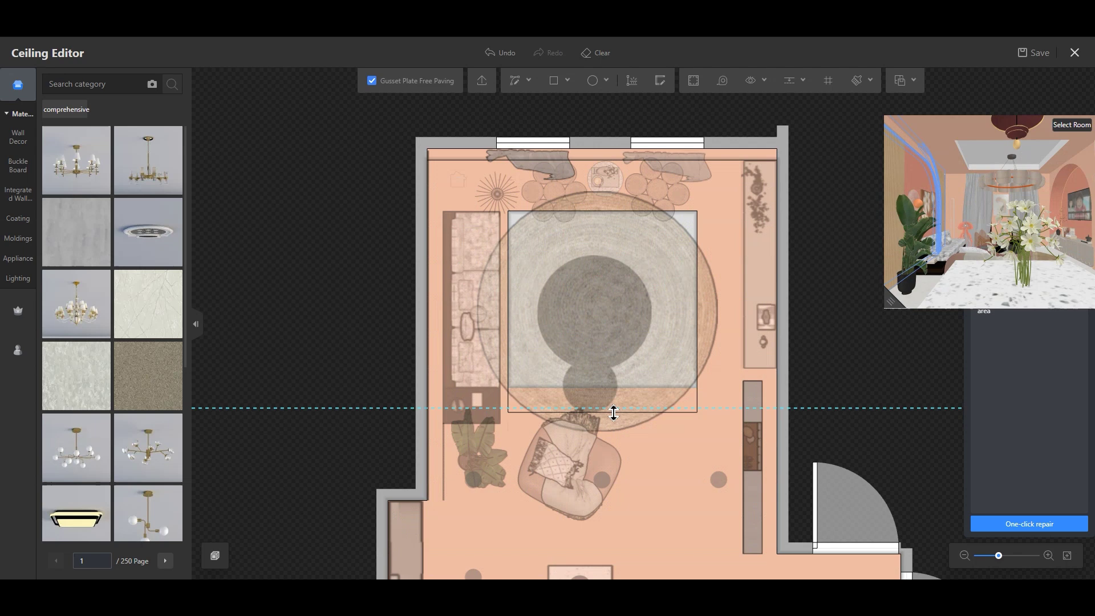
pyautogui.moveTo(613, 412); pyautogui.dragTo(613, 411)
pyautogui.moveTo(873, 384); pyautogui.dragTo(843, 385)
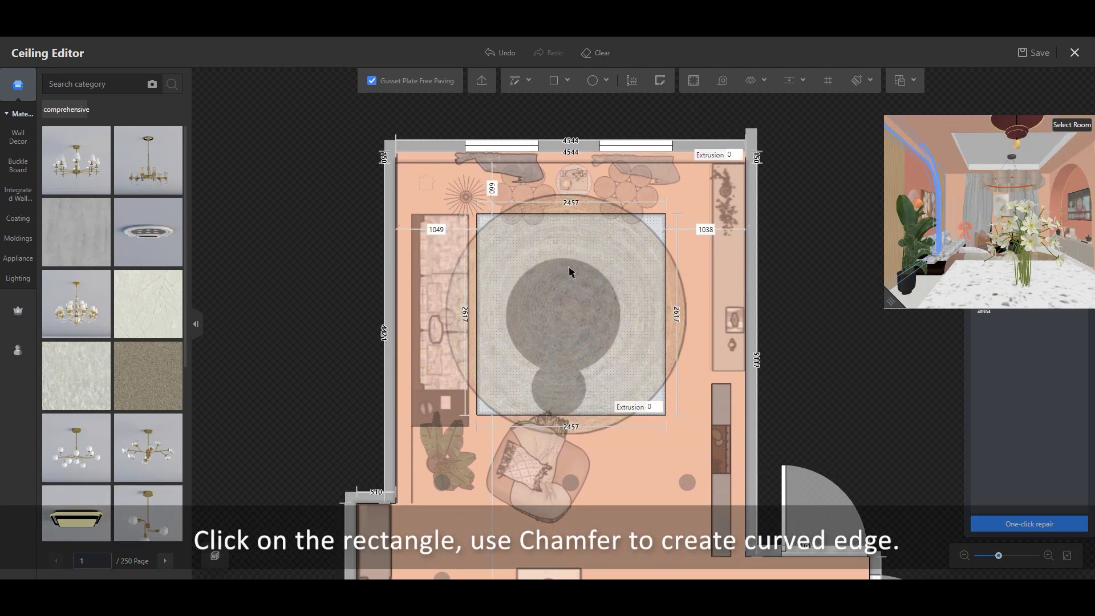
# Try the Round chamfer on the panel, which turns it circular, and undo it.
pyautogui.click(571, 270)
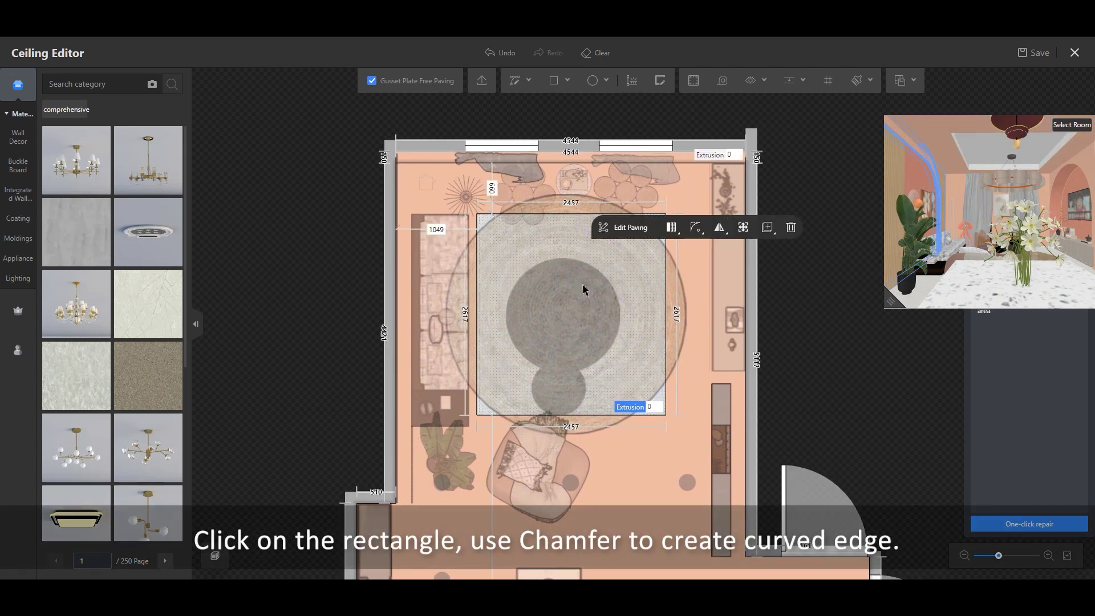
pyautogui.click(693, 229)
pyautogui.click(639, 267)
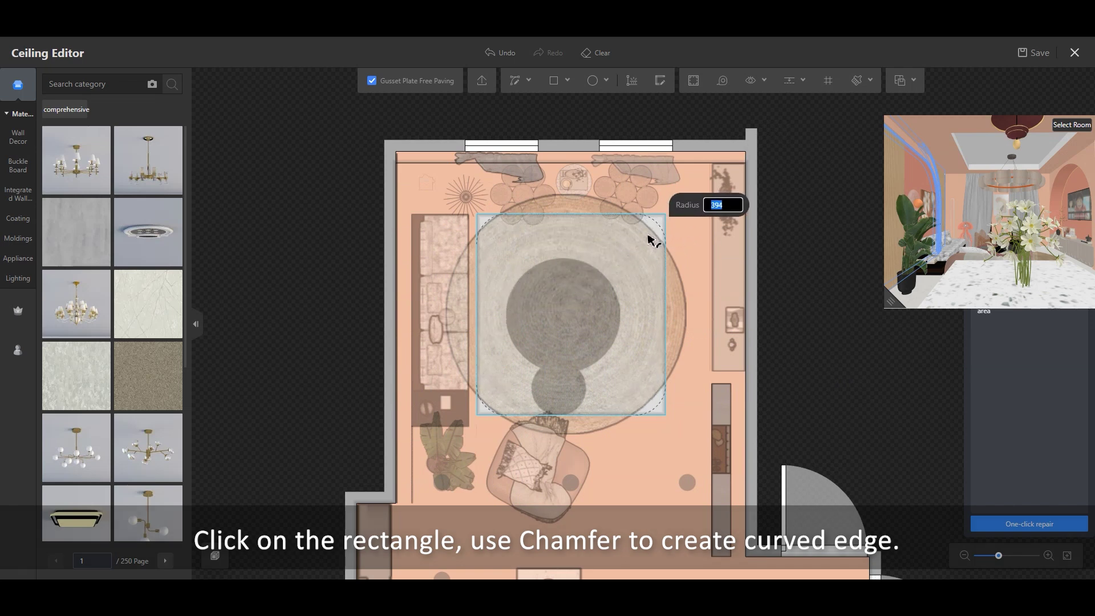
pyautogui.click(556, 354)
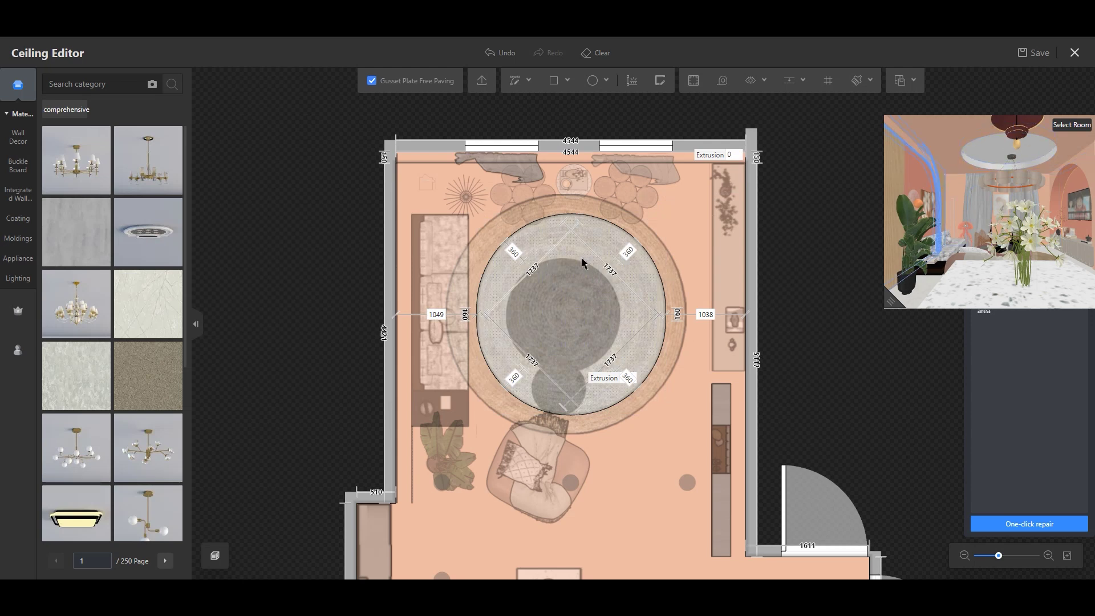
pyautogui.hotkey('ctrl', 'z')
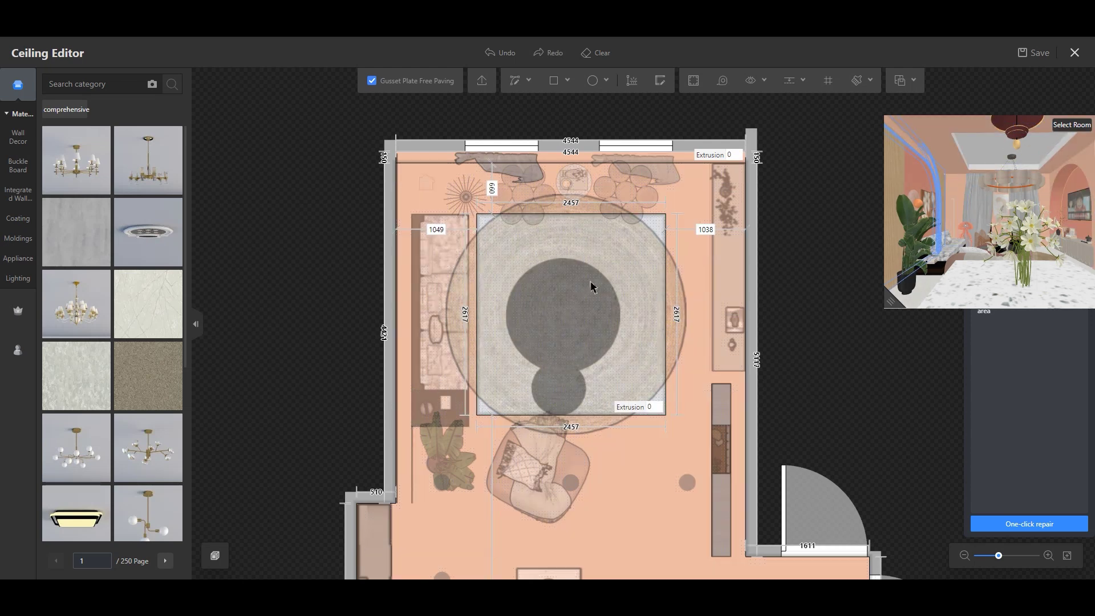
# Round the panel's corners with a smaller radius, keeping straight edges of about 1550 and 1710.
pyautogui.click(614, 271)
pyautogui.click(656, 280)
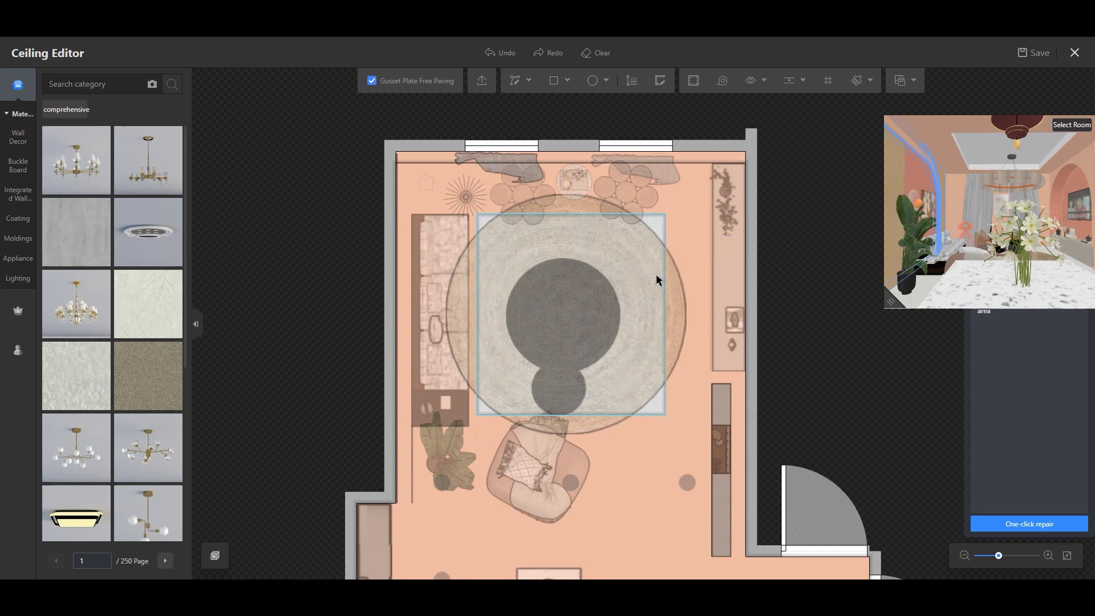
pyautogui.click(650, 240)
pyautogui.press('Return')
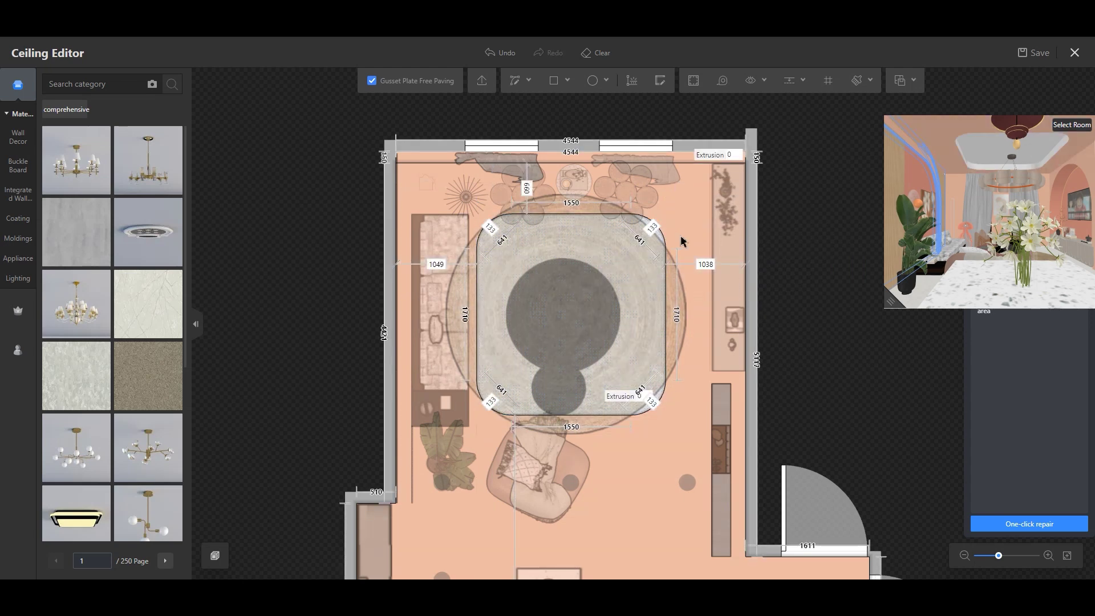
# Orbit and tilt the 3D preview to look up at the rounded ceiling.
pyautogui.moveTo(1023, 167); pyautogui.dragTo(1046, 233)
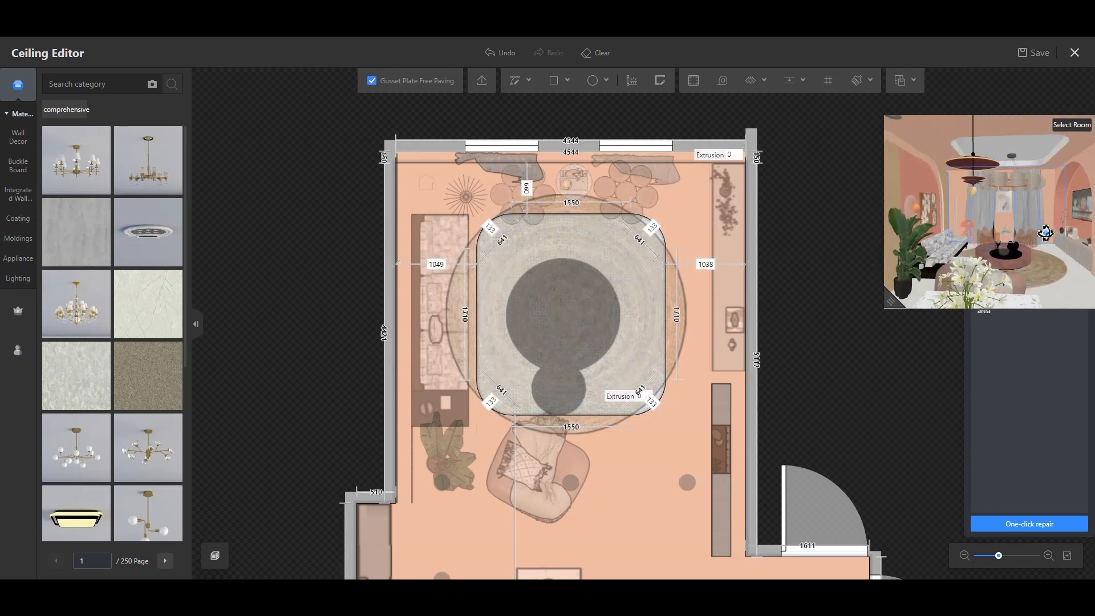
pyautogui.moveTo(889, 299); pyautogui.dragTo(845, 401)
pyautogui.moveTo(1027, 283)
pyautogui.mouseDown()
pyautogui.moveTo(1056, 216)
pyautogui.moveTo(1048, 242)
pyautogui.mouseUp()
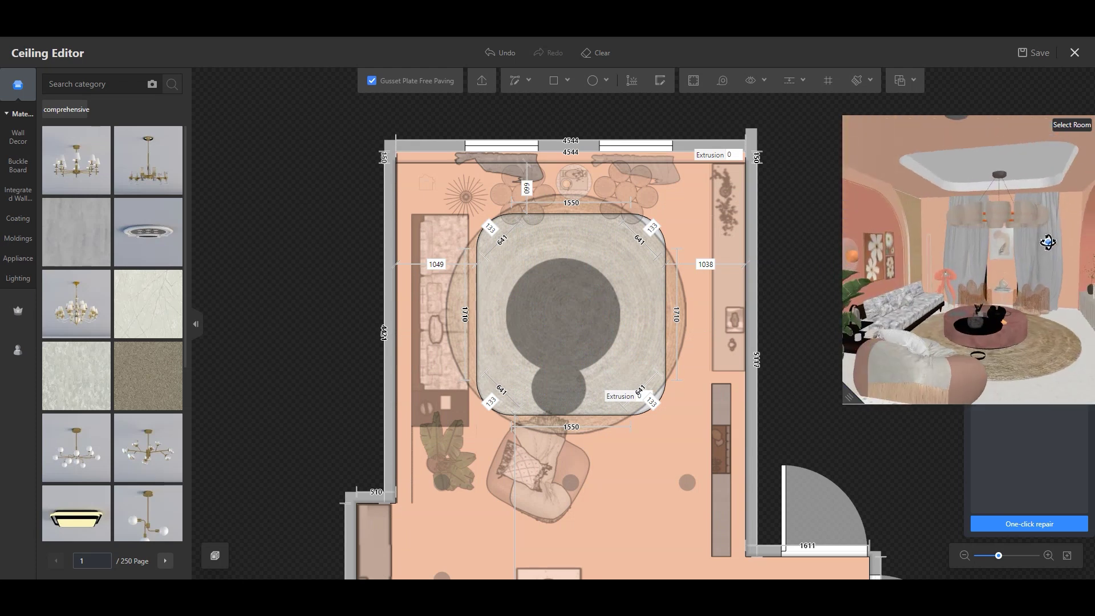
pyautogui.moveTo(853, 391); pyautogui.dragTo(896, 325)
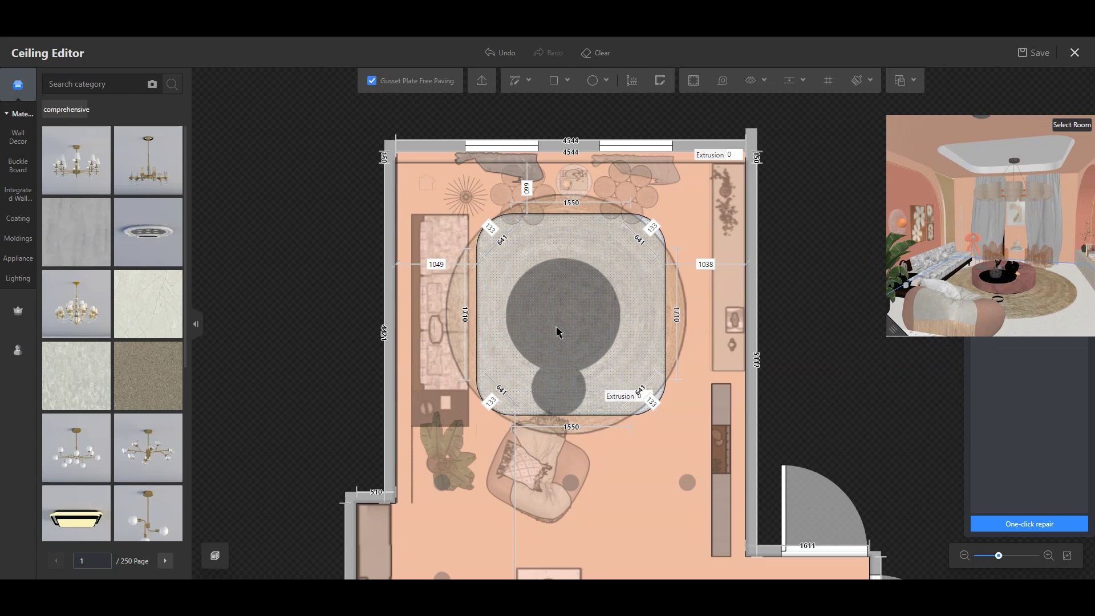
# Move the rounded panel to centre it over the rug, about 1049 and 1038 mm from the side walls.
pyautogui.click(601, 315)
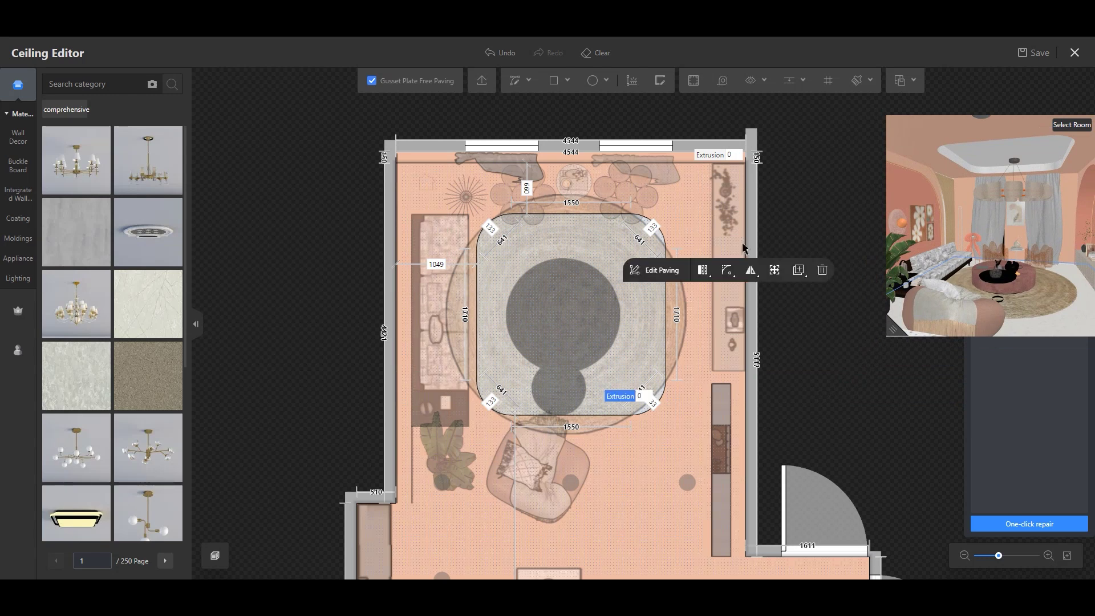
pyautogui.click(775, 269)
pyautogui.click(587, 283)
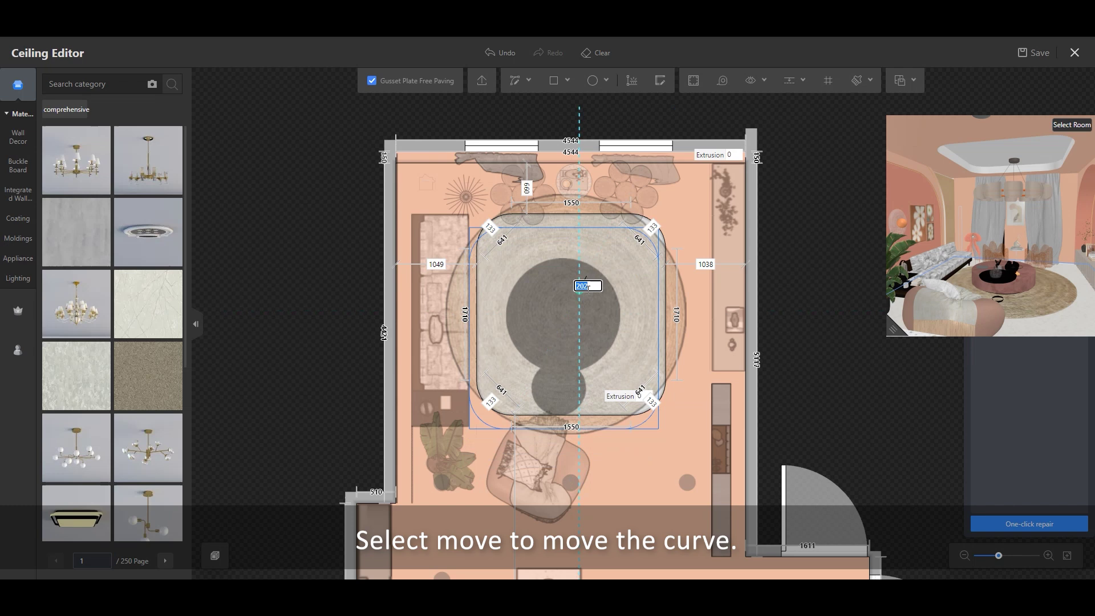
pyautogui.click(619, 284)
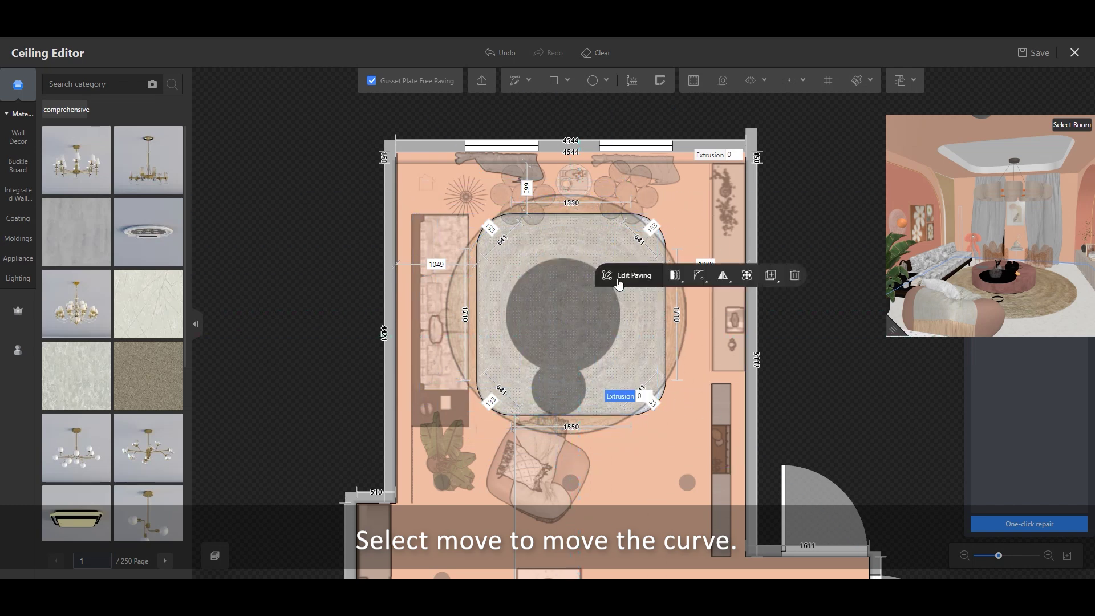
pyautogui.moveTo(992, 258)
pyautogui.mouseDown()
pyautogui.moveTo(1038, 294)
pyautogui.moveTo(1007, 298)
pyautogui.mouseUp()
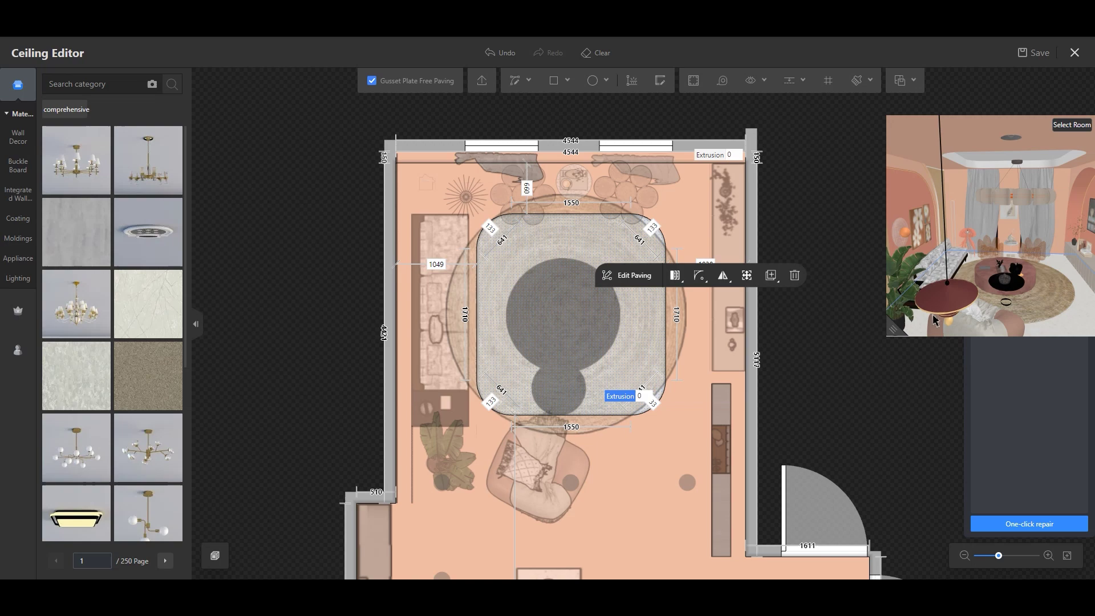
pyautogui.scroll(1, 564, 272)
pyautogui.scroll(1, 569, 350)
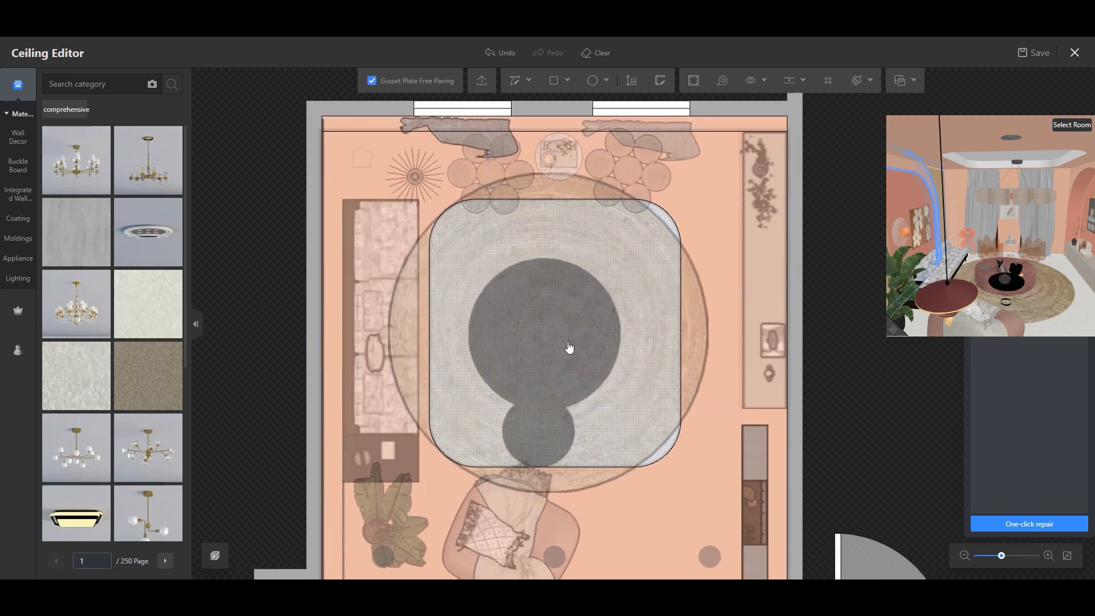
pyautogui.scroll(1, 604, 228)
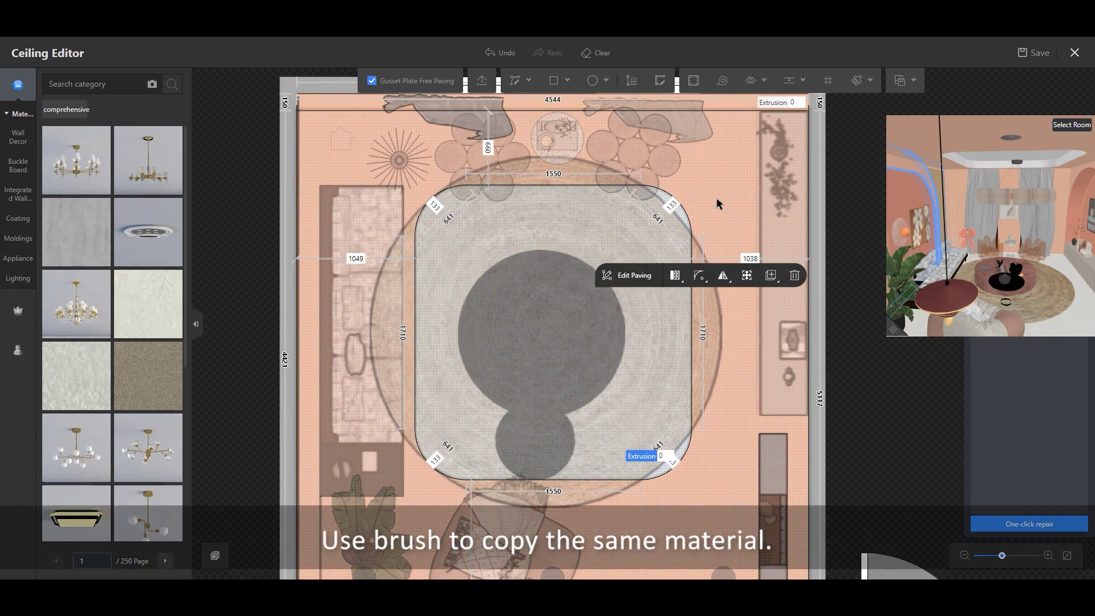
# Brush the surrounding peach ceiling material onto the rounded panel, then select its right edge line.
pyautogui.click(858, 82)
pyautogui.click(670, 284)
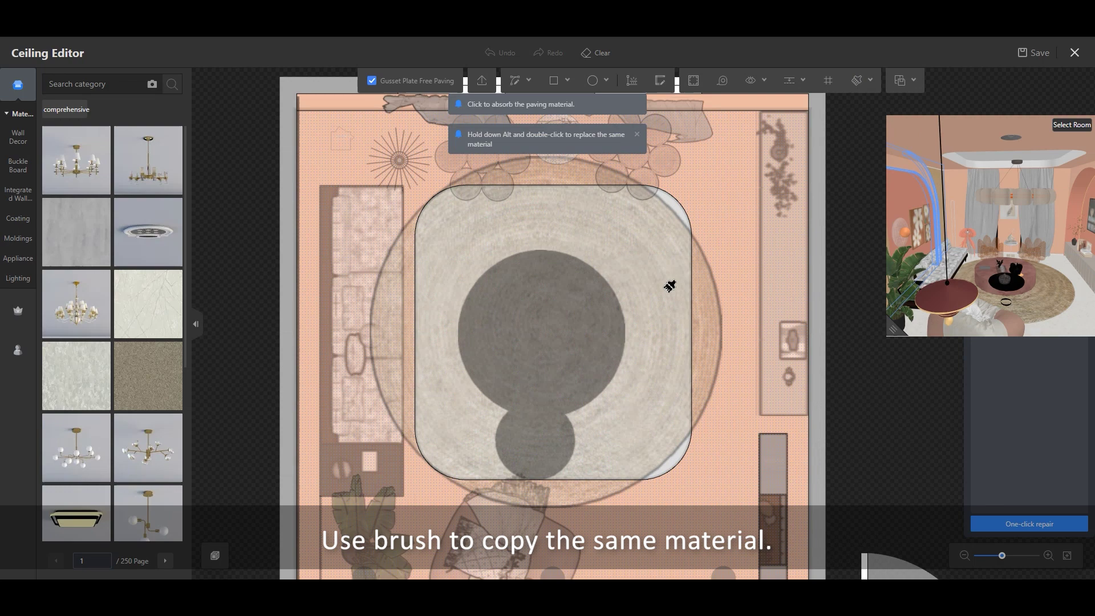
pyautogui.press('Escape')
pyautogui.click(638, 293)
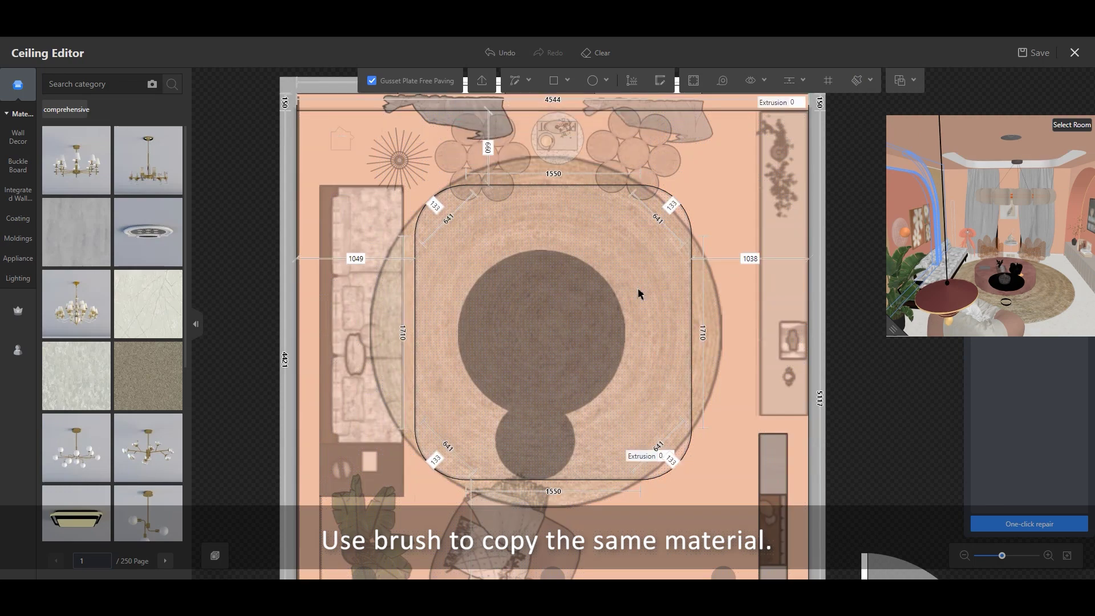
pyautogui.click(692, 272)
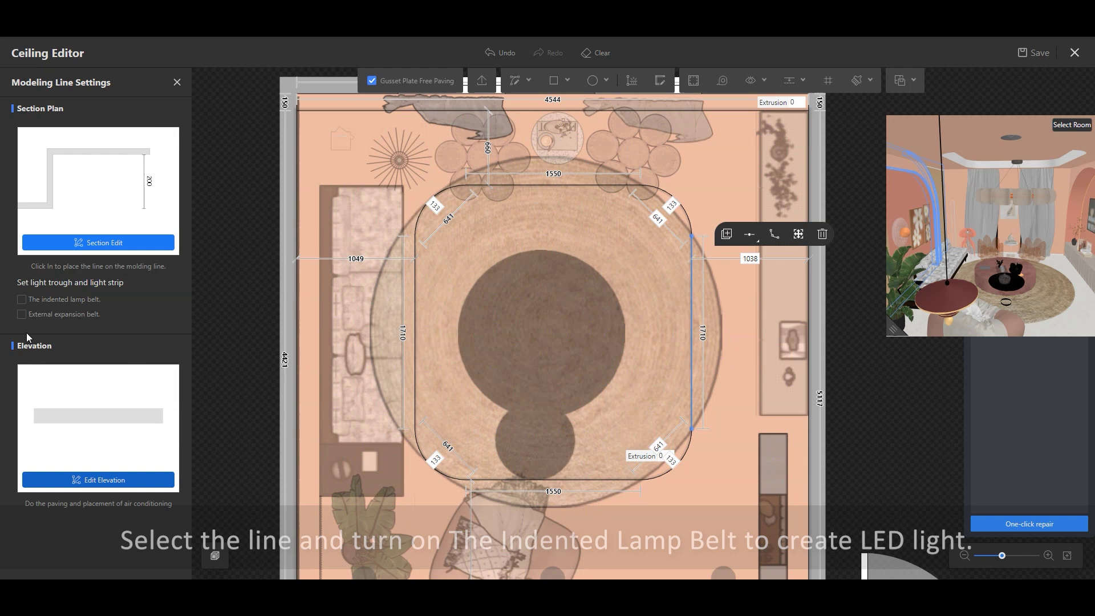
# Add an indented lamp belt on the right edge with the warm #FFCE87 light colour.
pyautogui.click(21, 300)
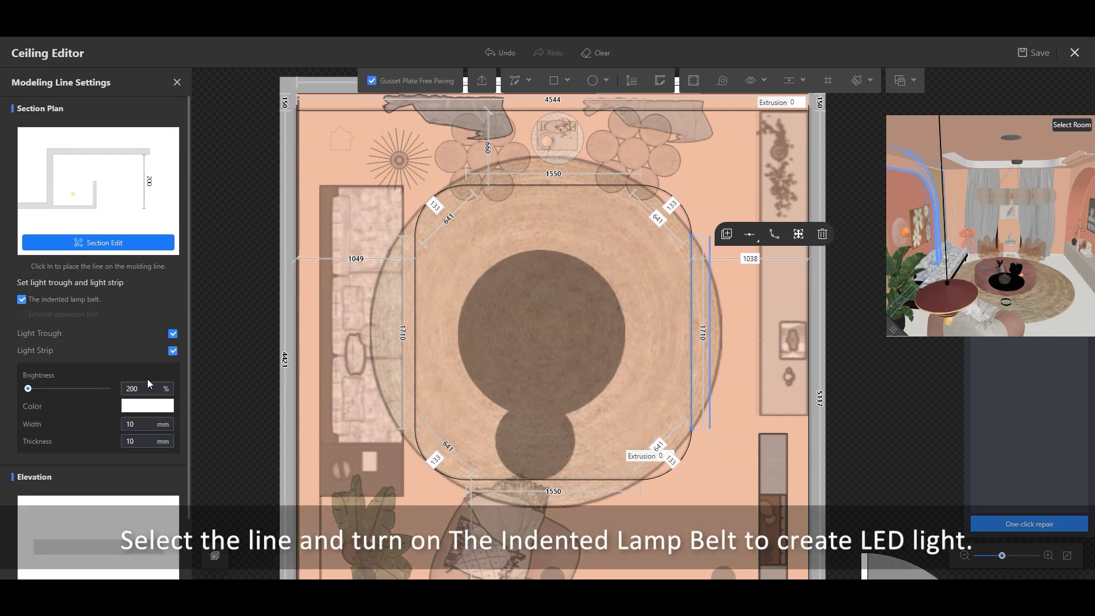
pyautogui.click(147, 411)
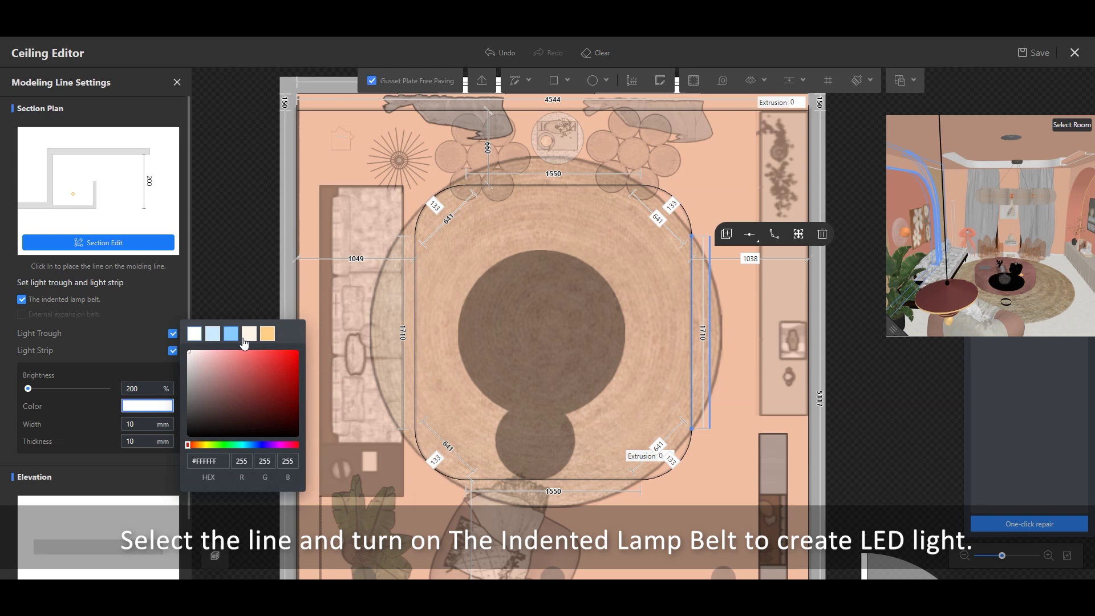
pyautogui.click(267, 334)
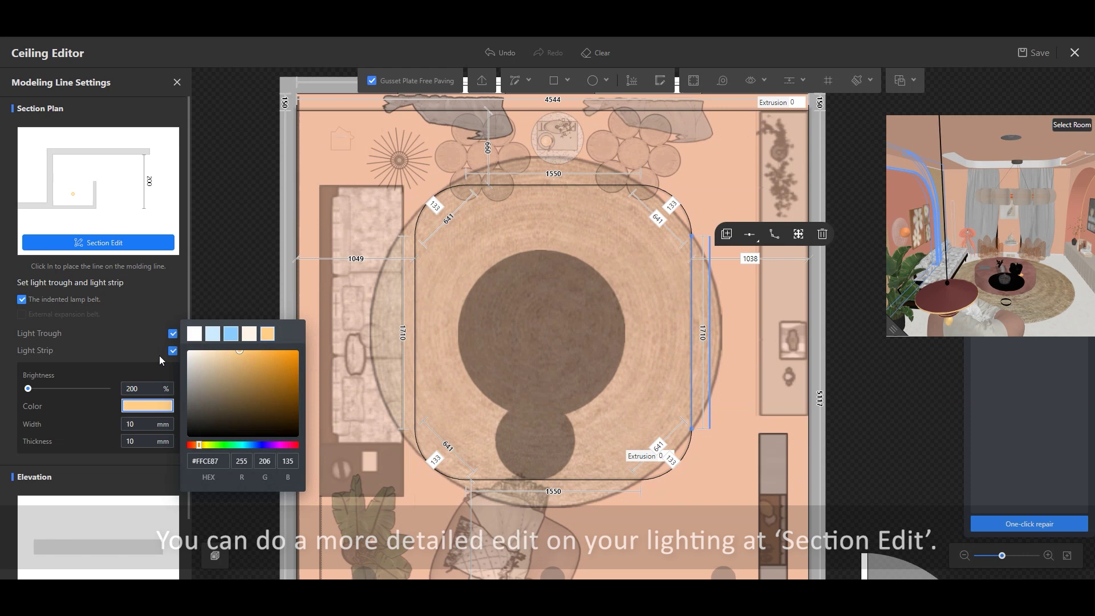
pyautogui.click(110, 246)
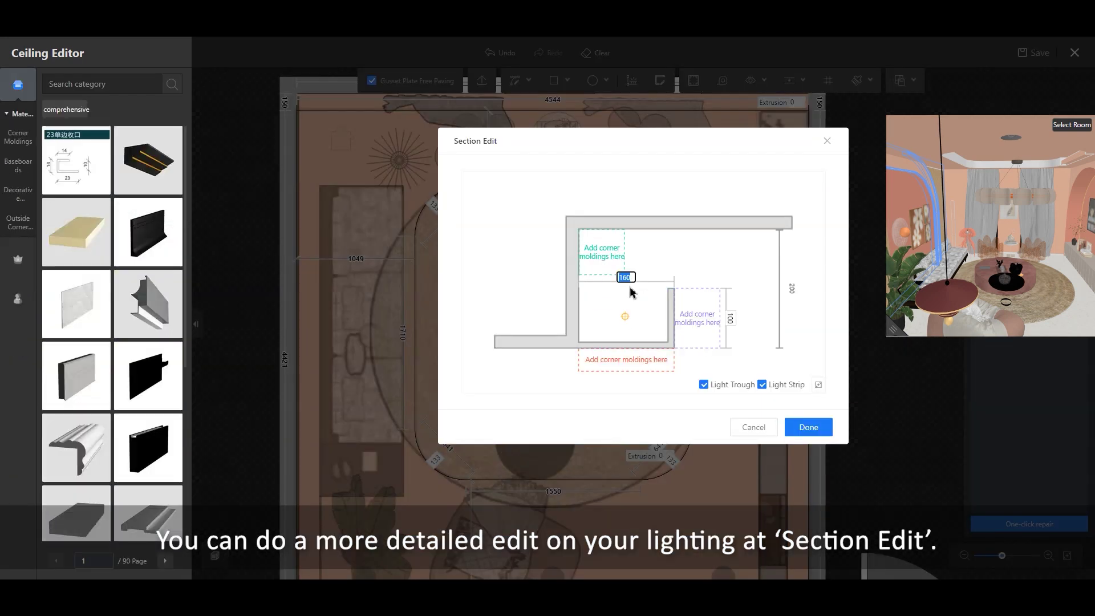
pyautogui.write('120')
# Reshape the light trough cross-section from 120 by 50 to 100 wide and 80 high.
pyautogui.press('Return')
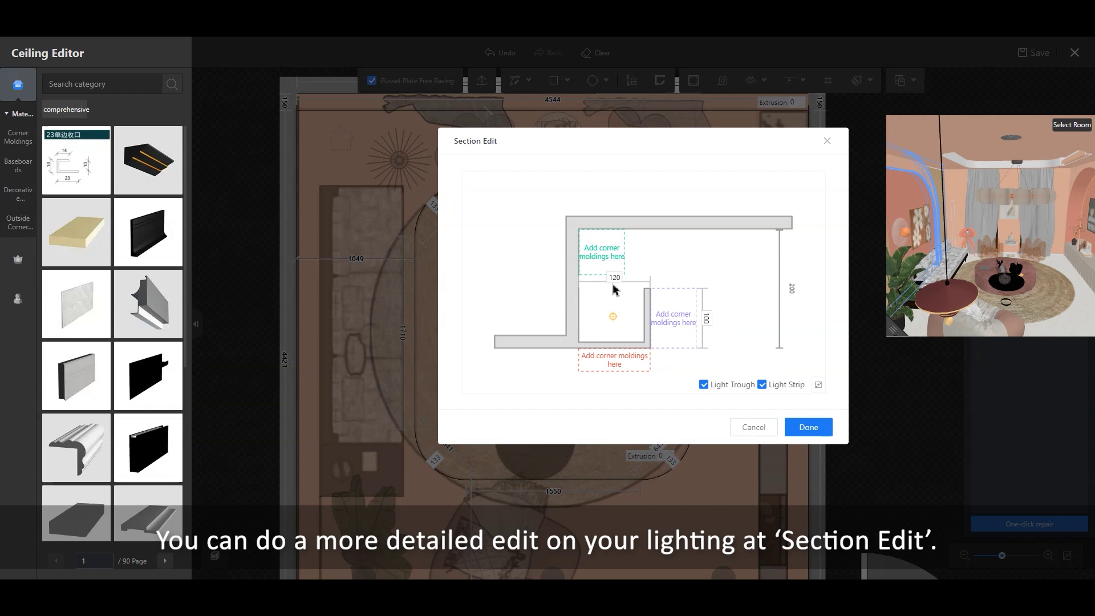
pyautogui.write('50')
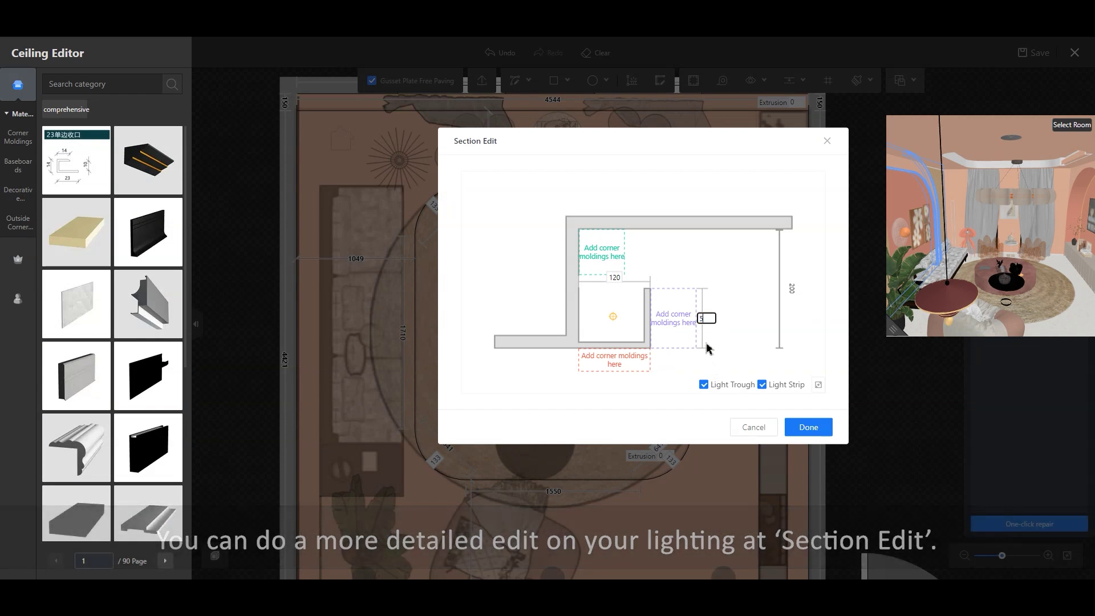
pyautogui.press('Return')
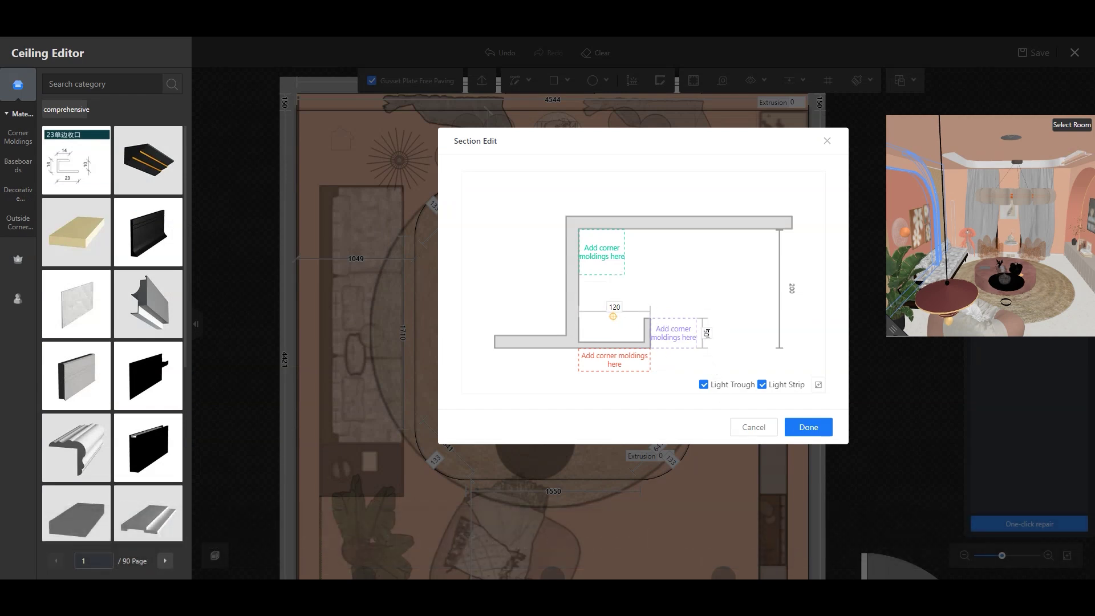
pyautogui.press('Return')
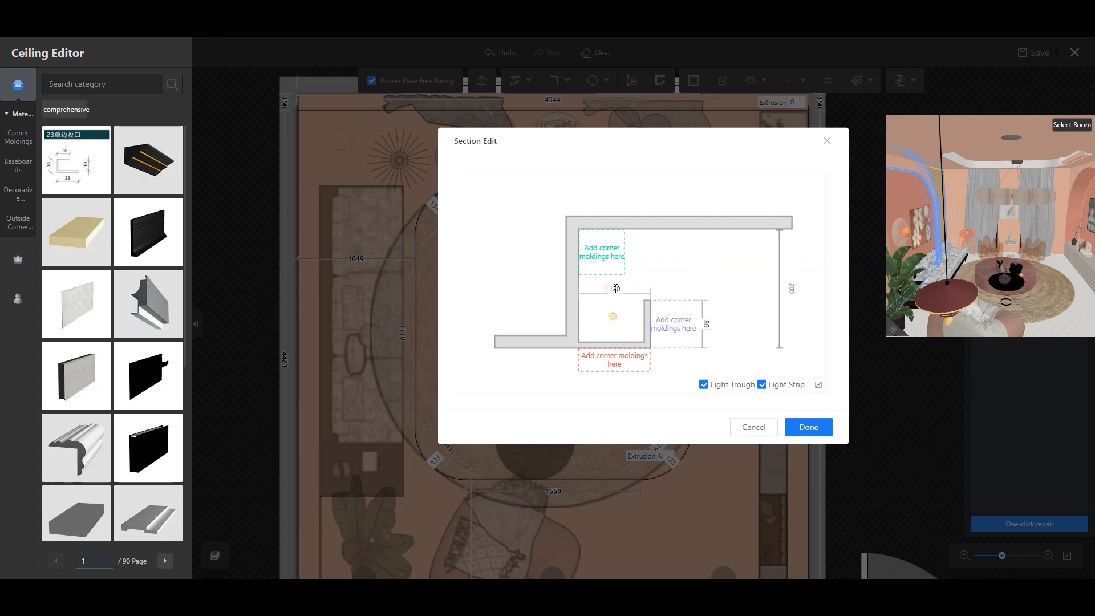
pyautogui.write('100')
pyautogui.press('Return')
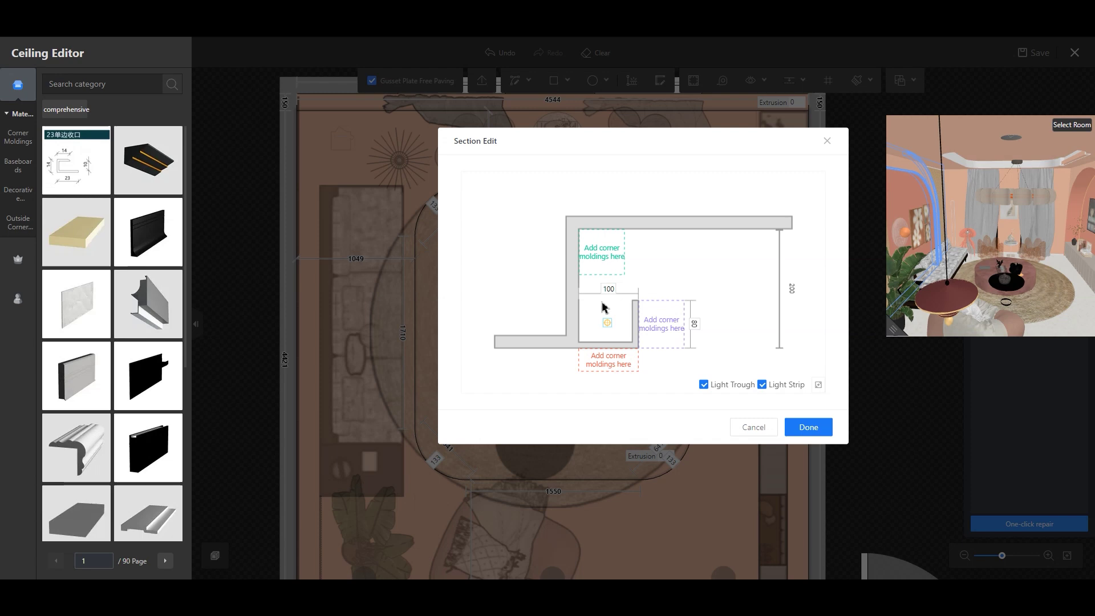
# Apply the section and duplicate the LED lamp belt onto every remaining edge and corner of the panel.
pyautogui.click(819, 429)
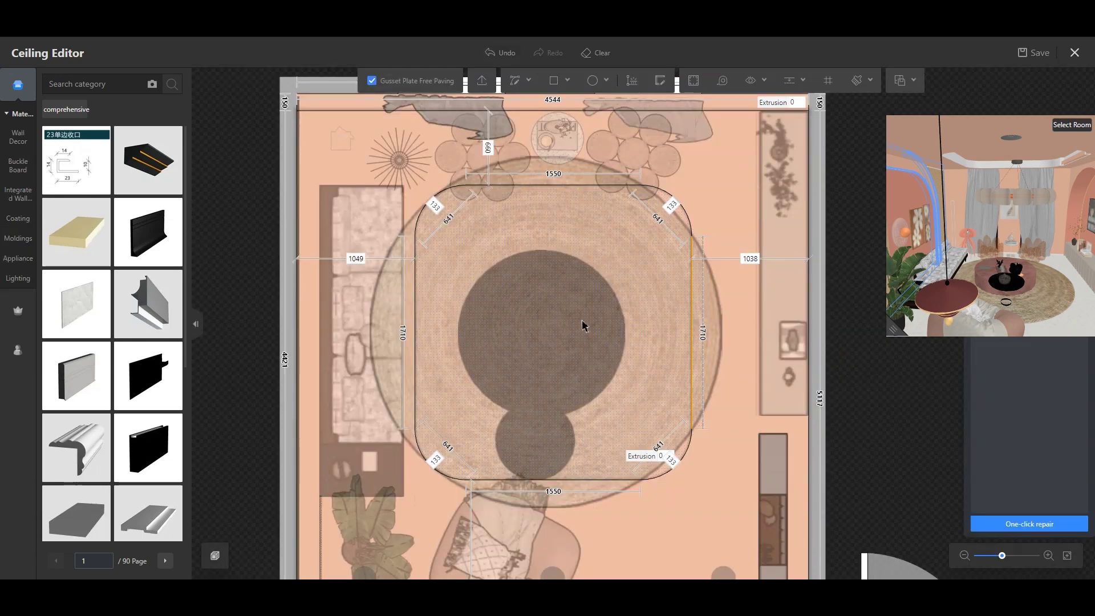
pyautogui.click(694, 286)
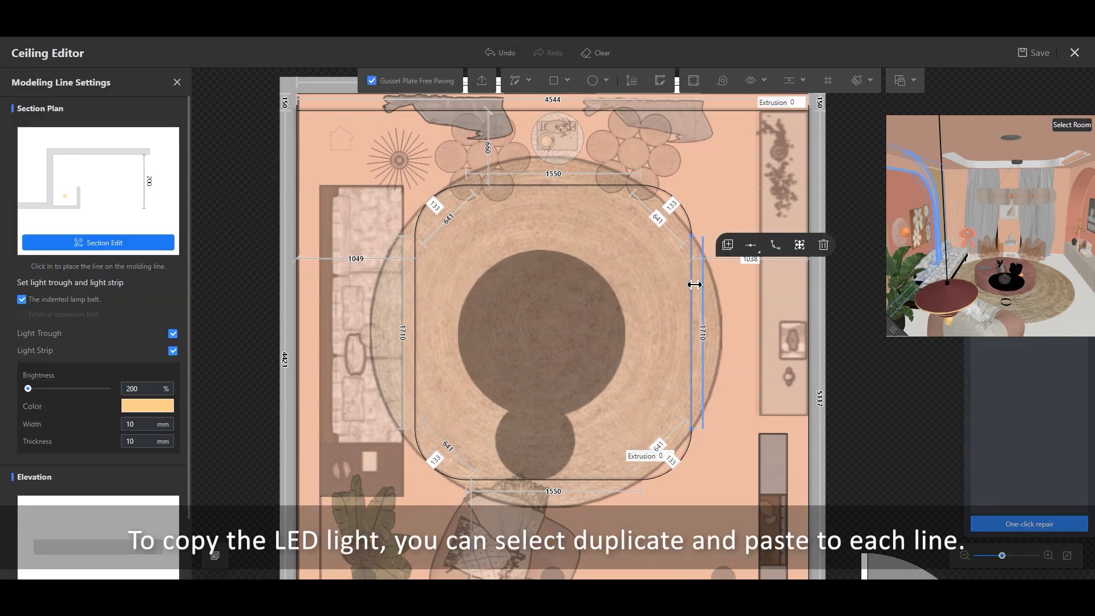
pyautogui.click(728, 245)
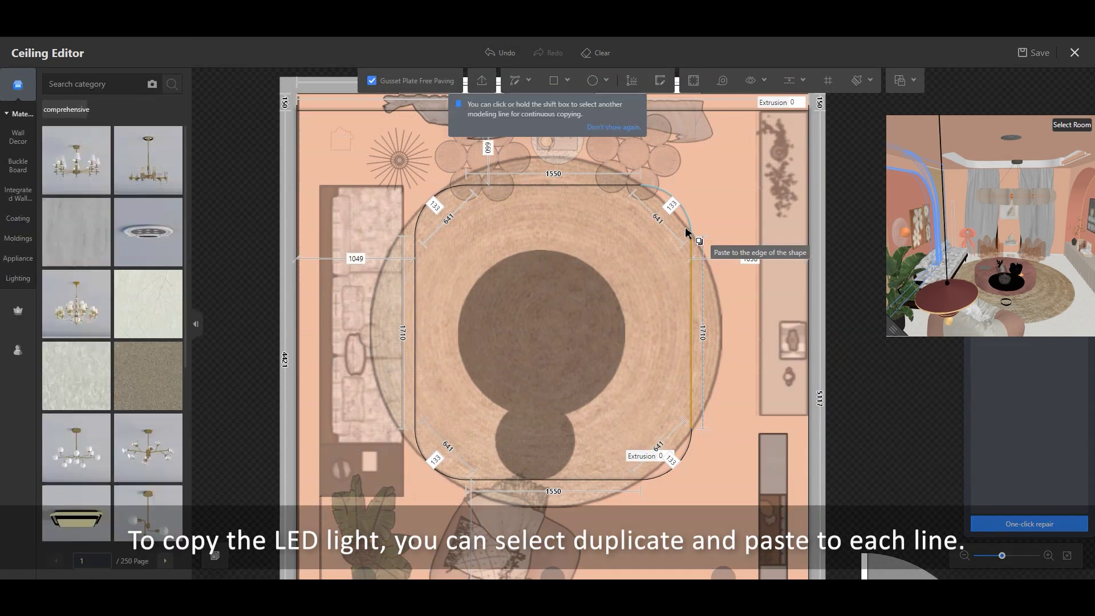
pyautogui.click(612, 193)
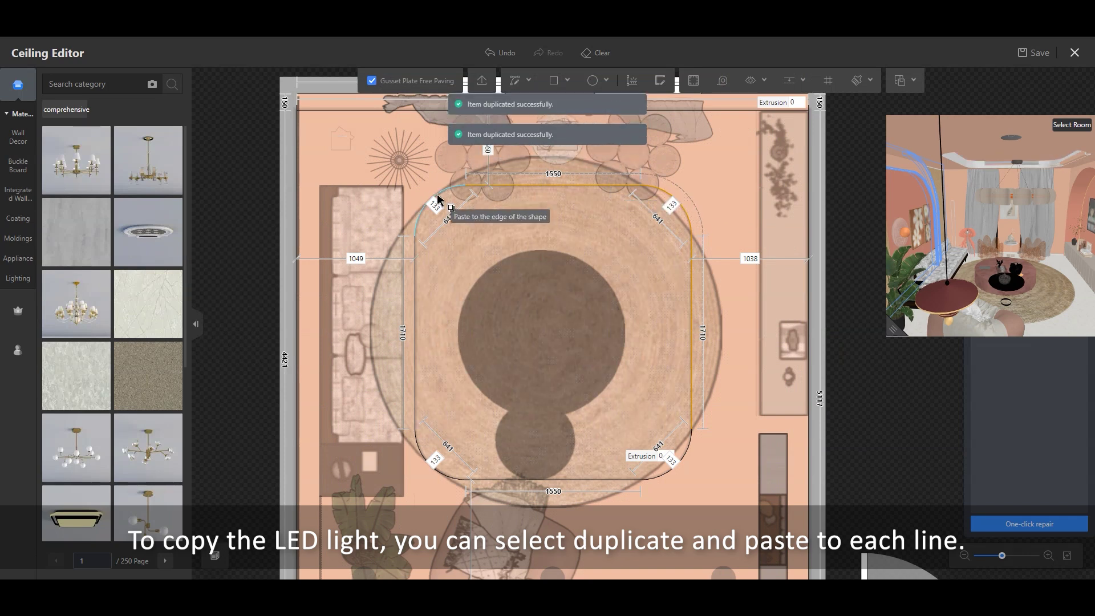
pyautogui.click(431, 336)
pyautogui.click(435, 454)
pyautogui.click(503, 476)
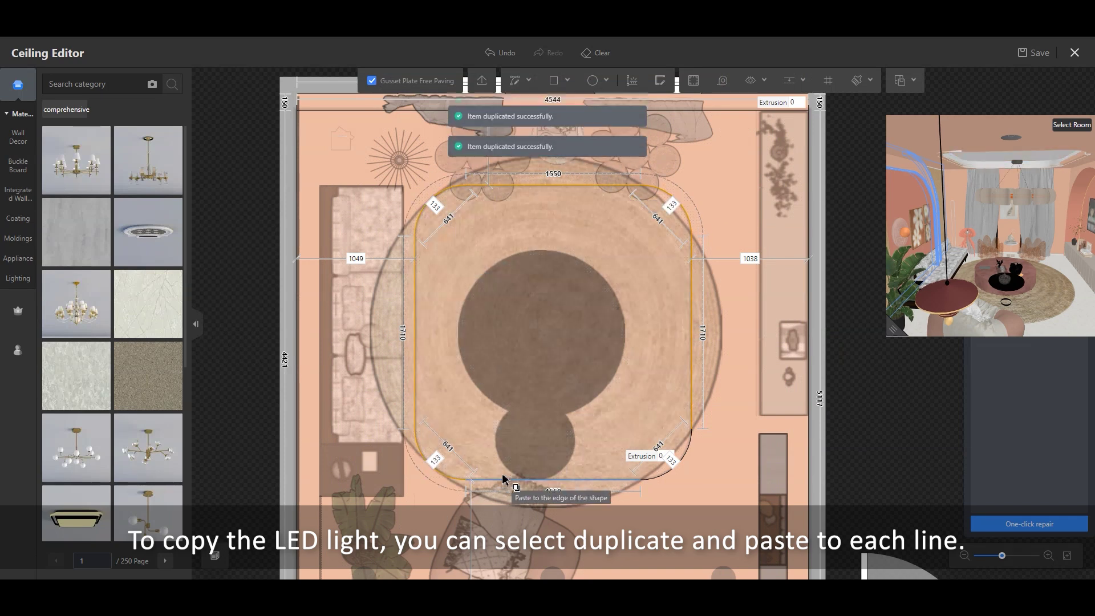
pyautogui.click(649, 485)
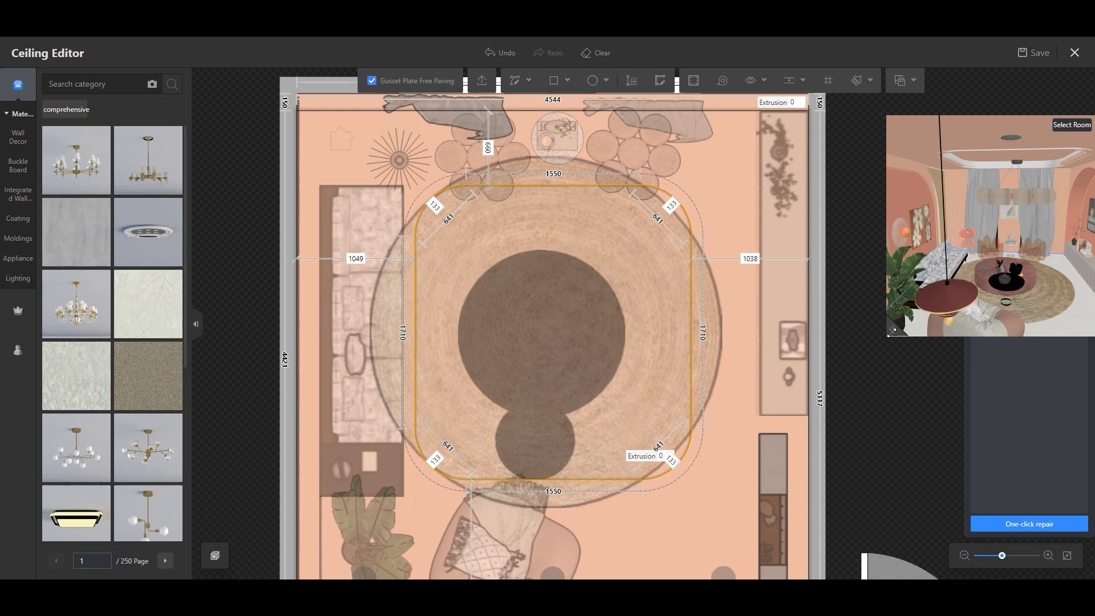
pyautogui.moveTo(892, 332)
pyautogui.mouseDown()
pyautogui.moveTo(1024, 319)
pyautogui.moveTo(967, 258)
pyautogui.mouseUp()
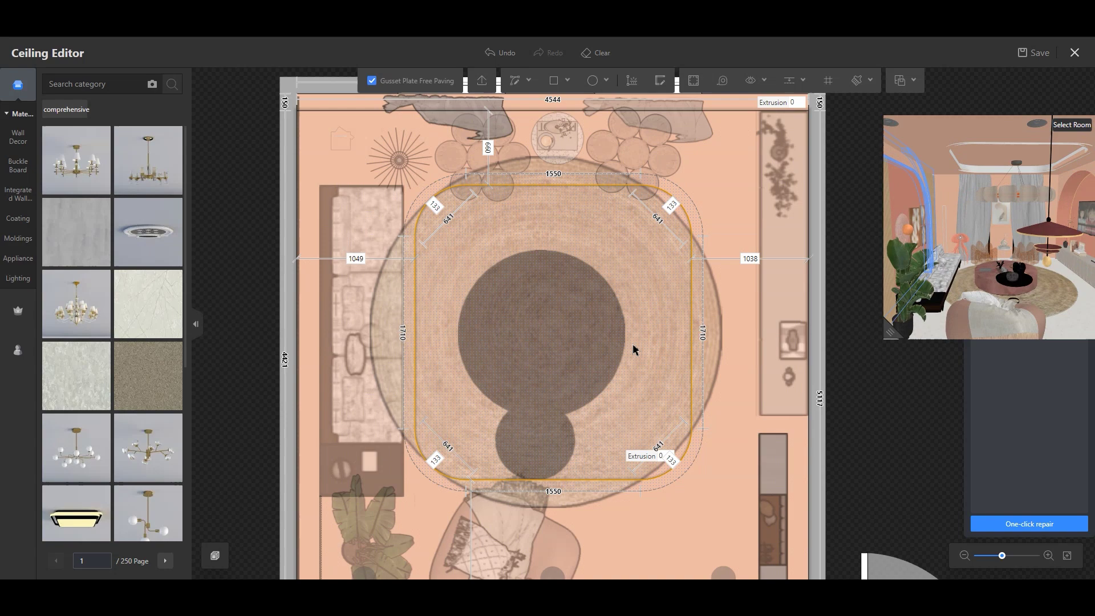
# Save the ceiling design, keeping saving despite the render warning, and inspect the room.
pyautogui.click(1039, 56)
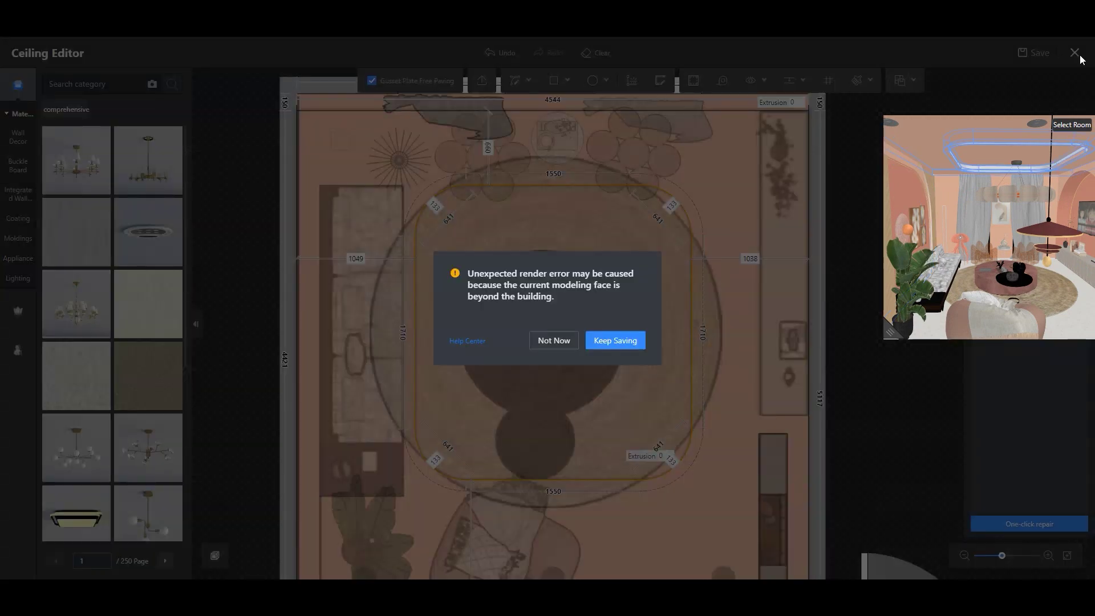
pyautogui.click(625, 342)
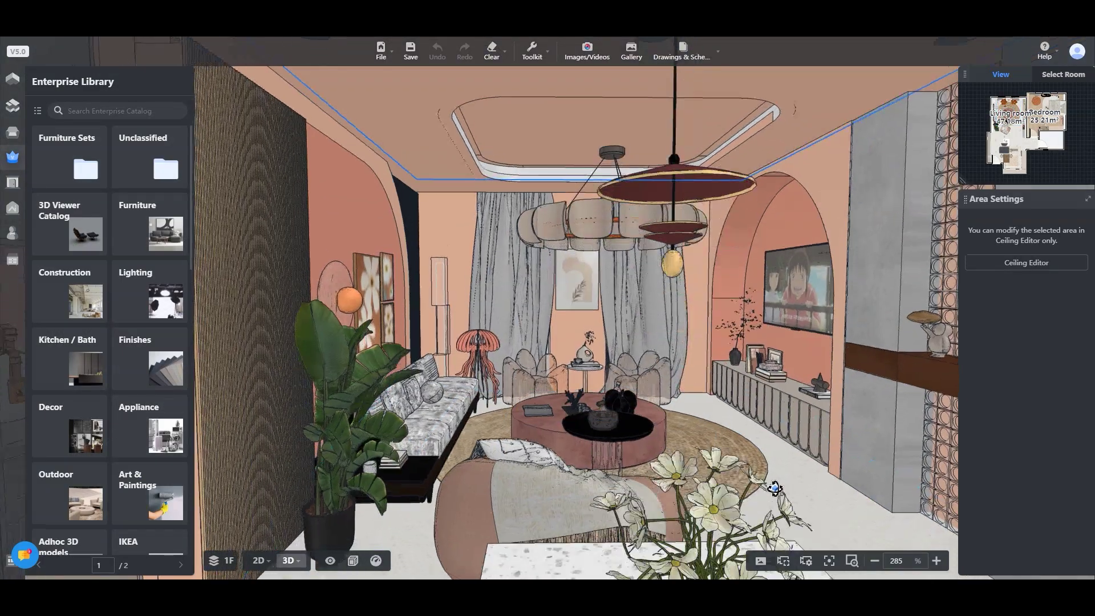
pyautogui.moveTo(775, 488)
pyautogui.mouseDown()
pyautogui.moveTo(692, 489)
pyautogui.moveTo(824, 492)
pyautogui.moveTo(599, 342)
pyautogui.moveTo(445, 148)
pyautogui.mouseUp()
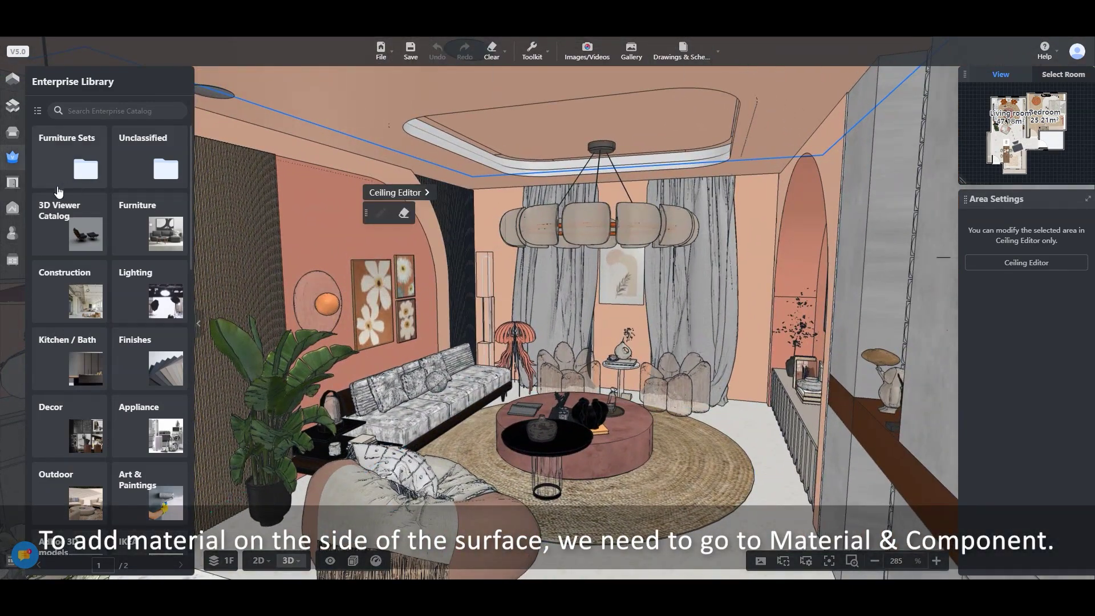
# Brush the existing ceiling material onto the recessed ceiling's side edge with the Paving Finish brush.
pyautogui.moveTo(13, 183)
pyautogui.click(17, 190)
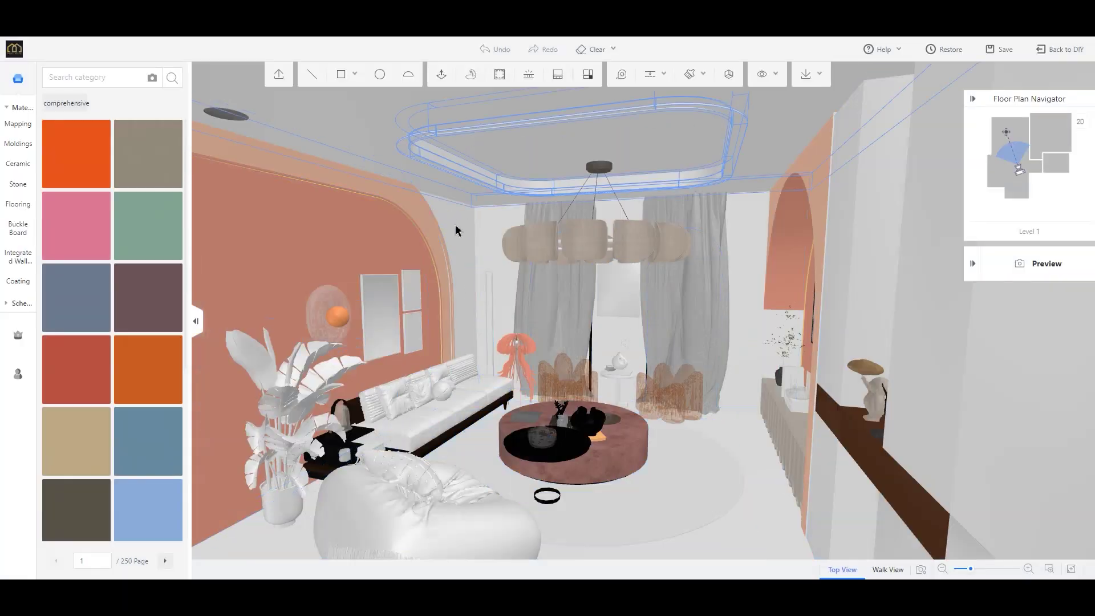
pyautogui.click(690, 75)
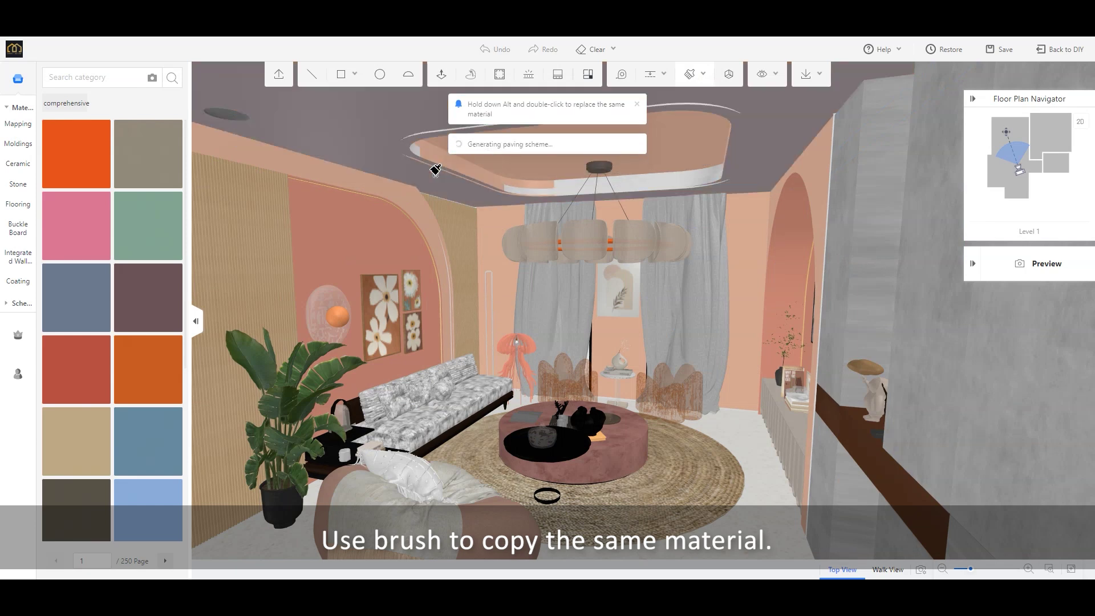
pyautogui.click(544, 175)
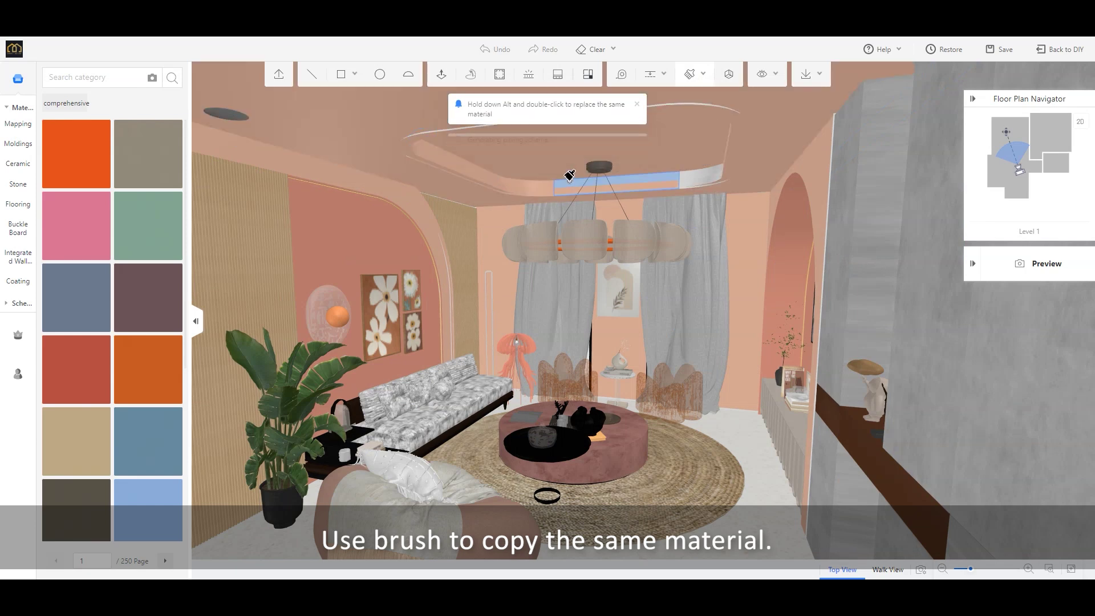
pyautogui.scroll(-3, 771, 168)
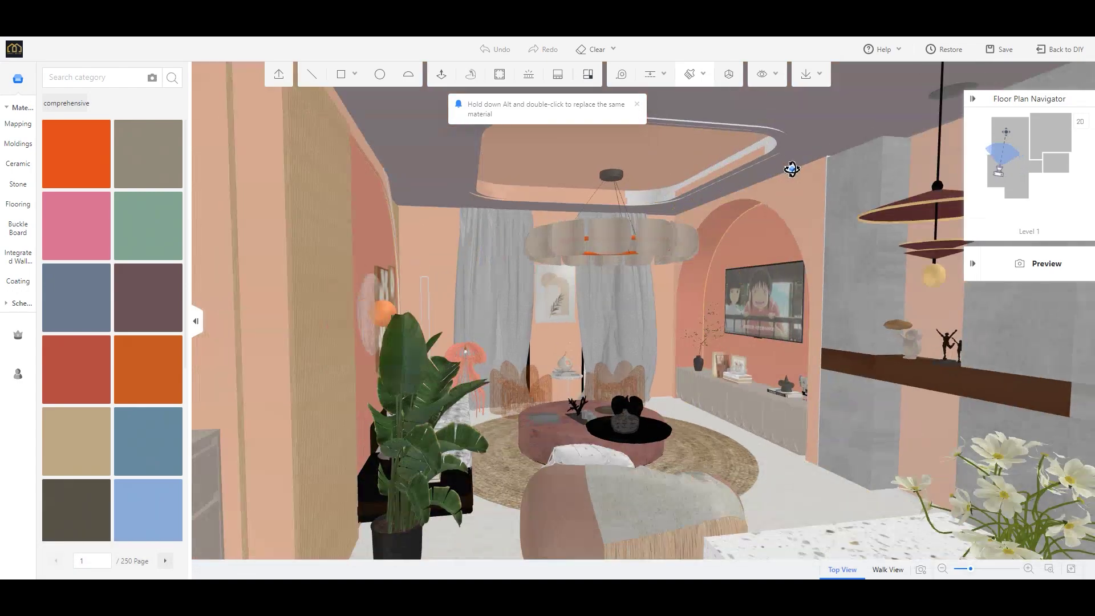
pyautogui.scroll(-3, 742, 167)
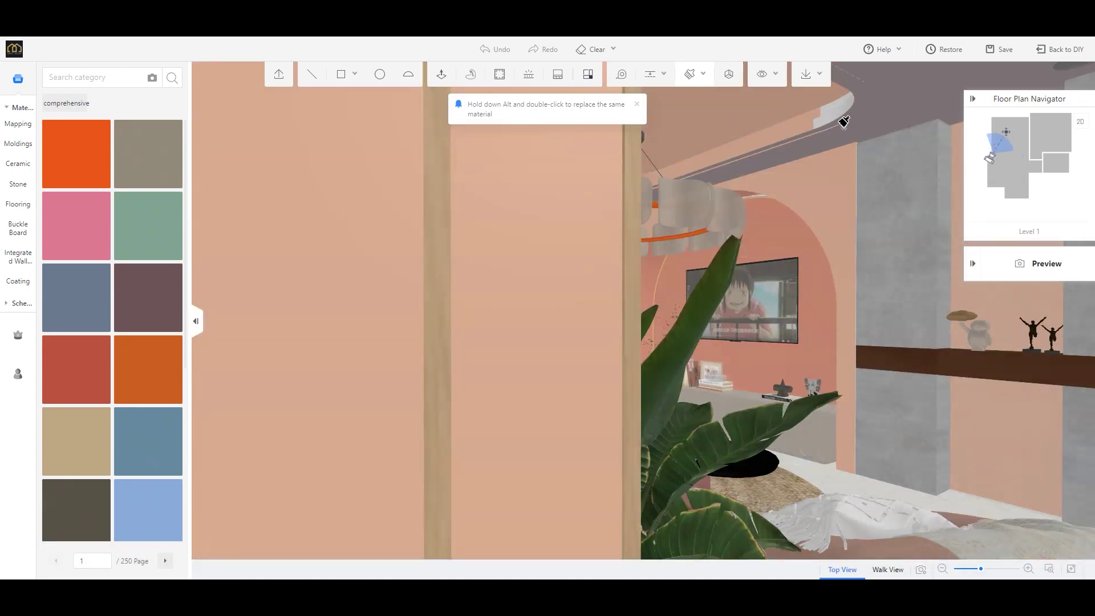
pyautogui.scroll(-5, 656, 313)
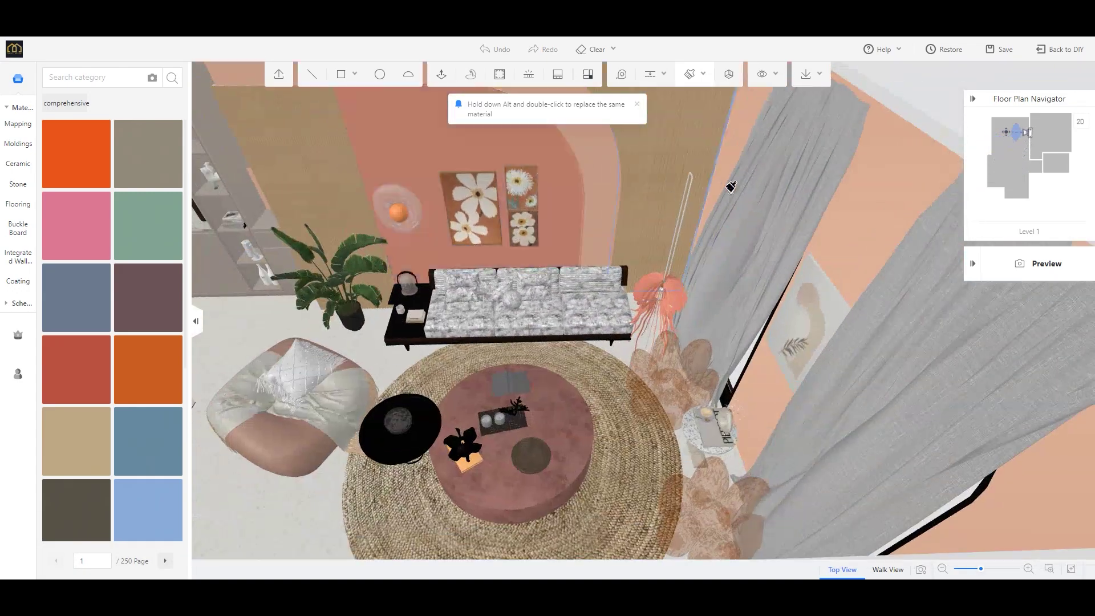
pyautogui.scroll(-5, 702, 219)
pyautogui.scroll(5, 767, 282)
pyautogui.scroll(3, 841, 420)
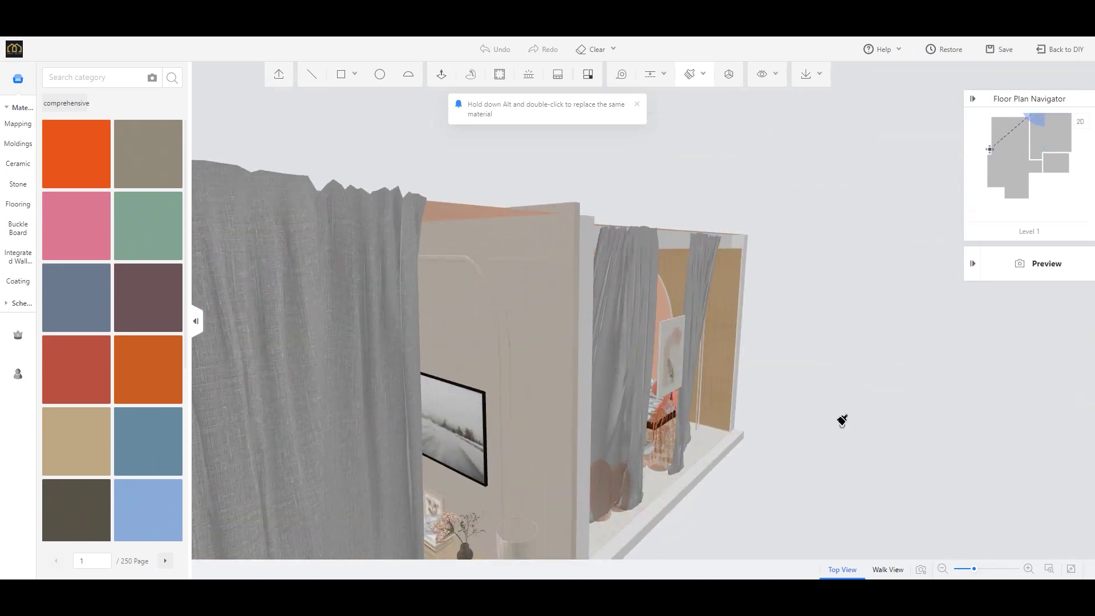
pyautogui.scroll(3, 892, 390)
pyautogui.scroll(3, 882, 396)
pyautogui.scroll(3, 881, 397)
pyautogui.scroll(3, 814, 385)
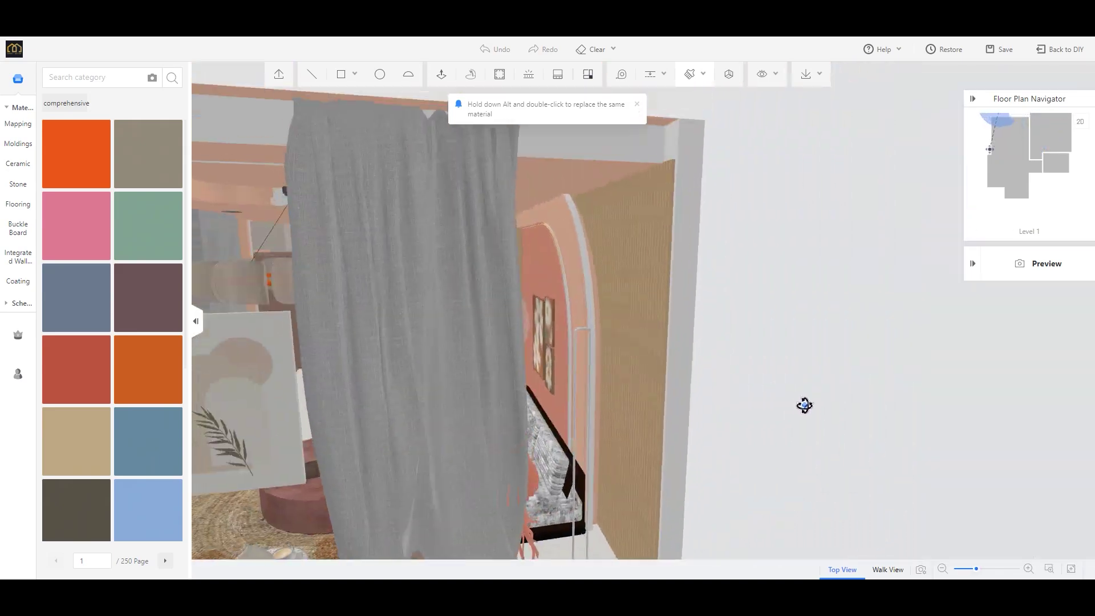
pyautogui.scroll(3, 802, 403)
pyautogui.scroll(3, 604, 175)
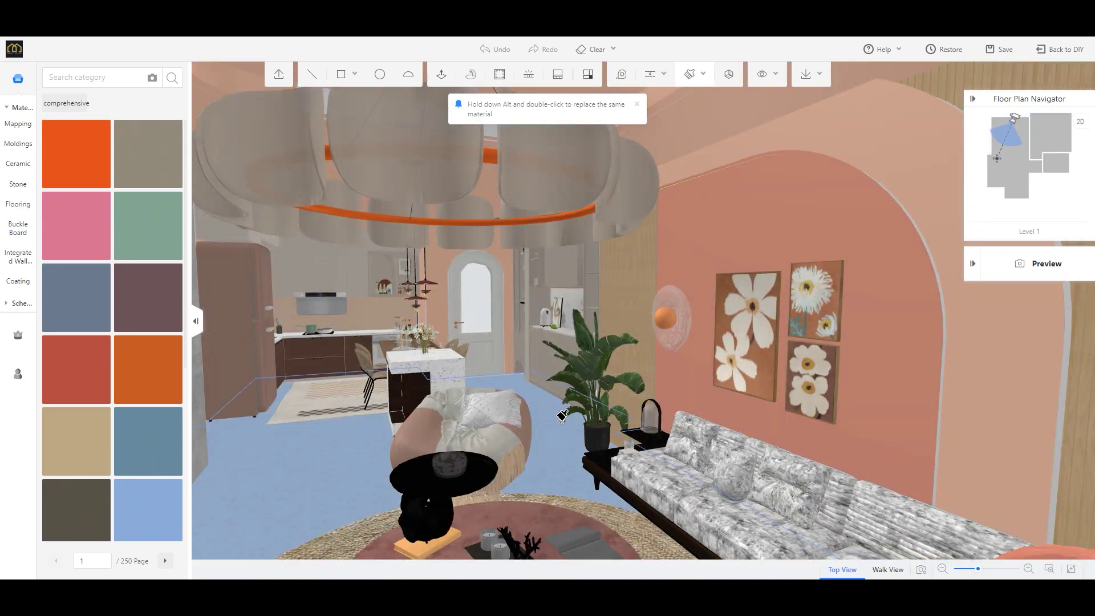
# Orbit the room to inspect the newly finished ceiling edge from above and eye level.
pyautogui.moveTo(604, 175); pyautogui.dragTo(595, 148)
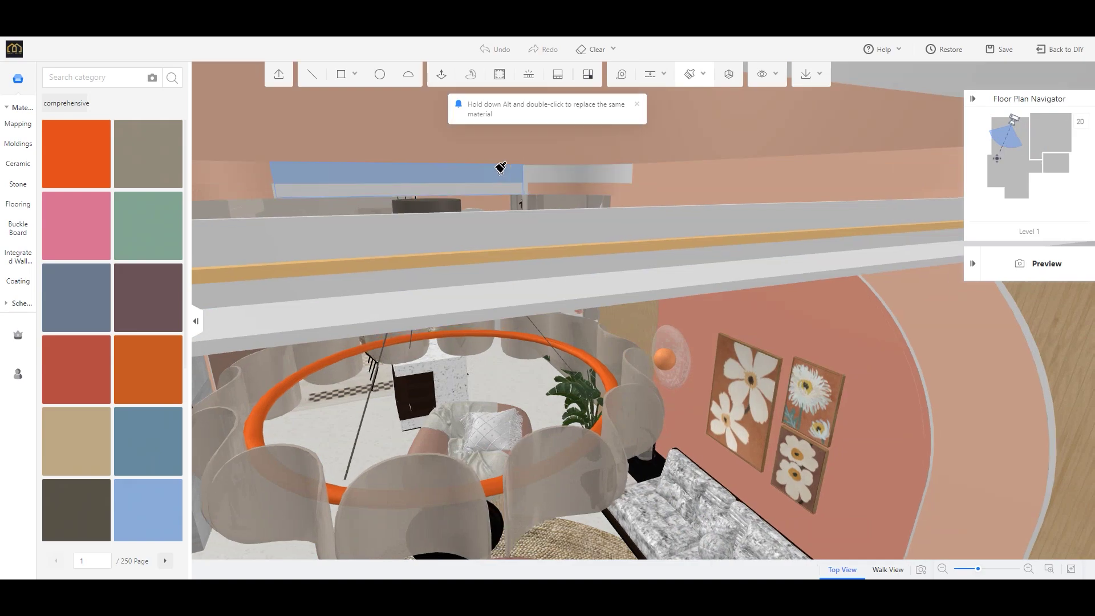
pyautogui.scroll(-5, 684, 177)
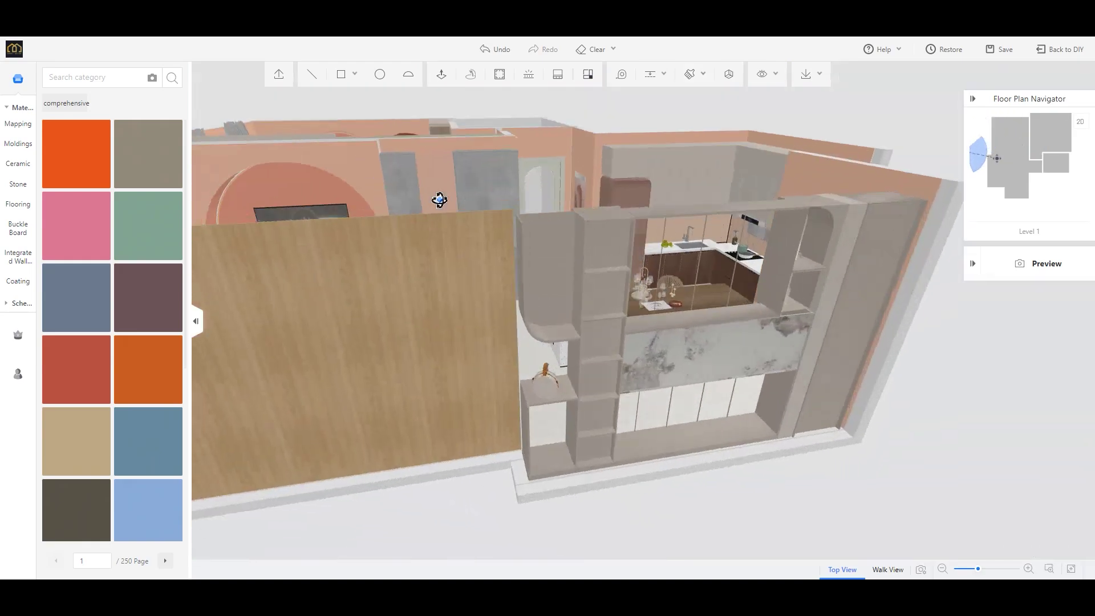
pyautogui.scroll(5, 756, 452)
pyautogui.moveTo(755, 452); pyautogui.dragTo(577, 384)
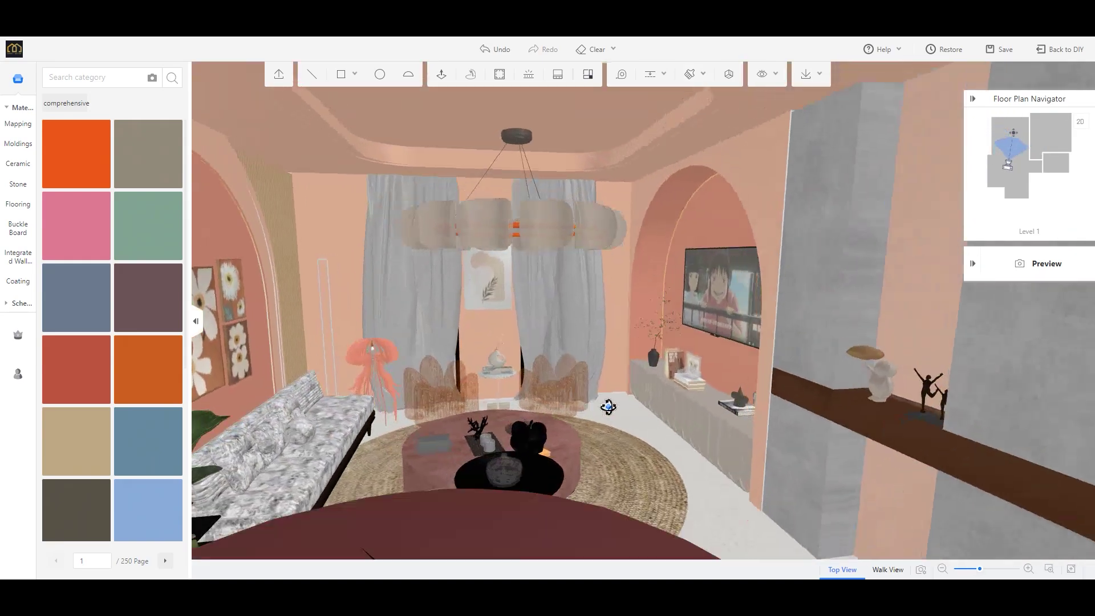
pyautogui.scroll(-3, 584, 400)
pyautogui.scroll(1, 585, 400)
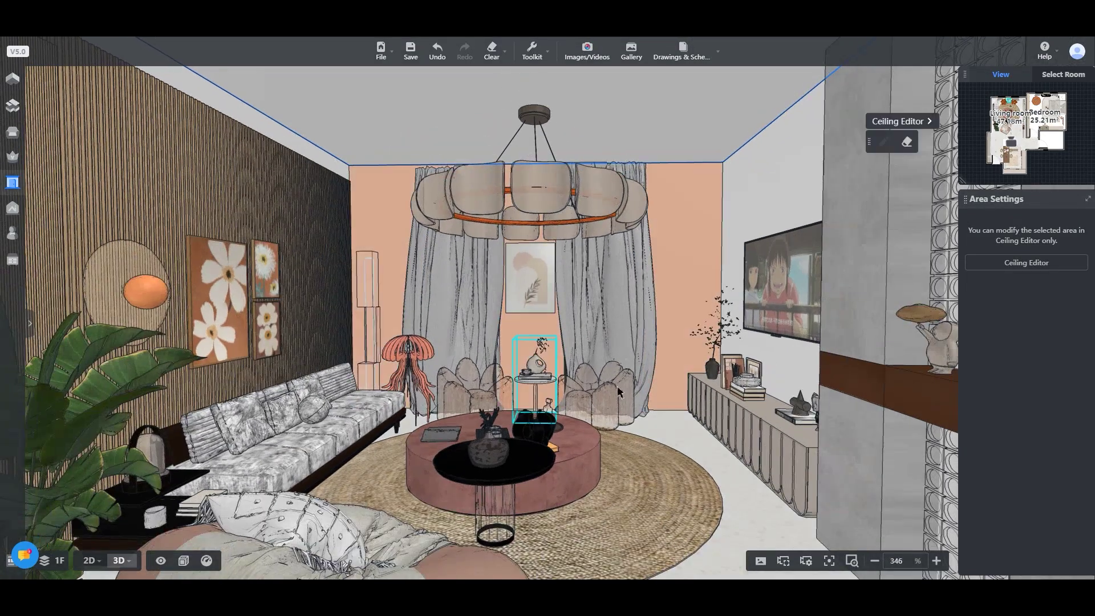
pyautogui.scroll(-1, 537, 141)
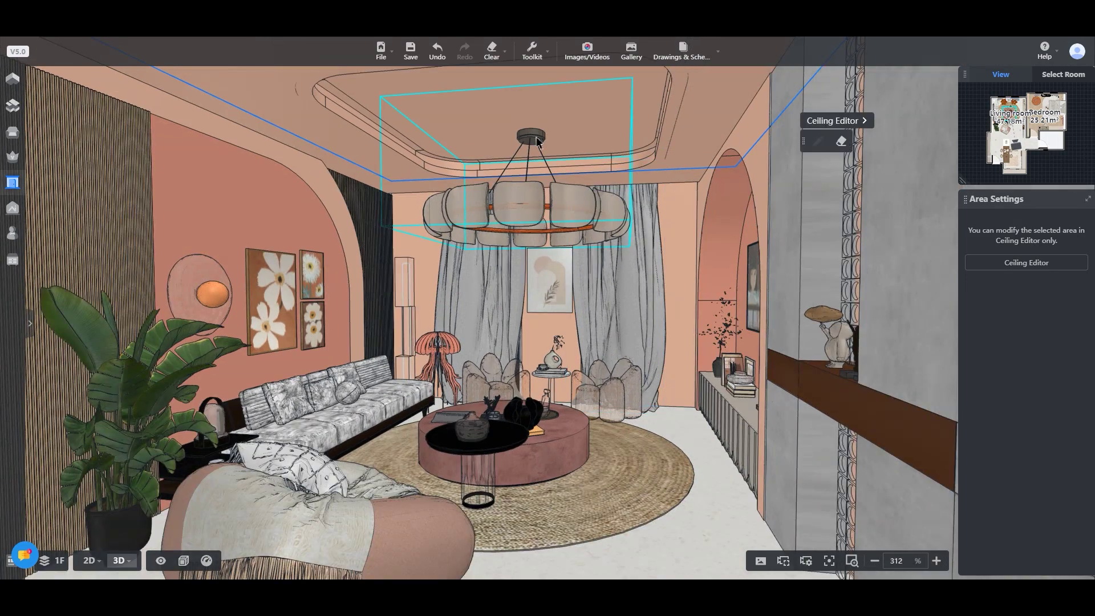
# Lower the cream chandelier to 2084 mm above the floor and check it beneath the recess.
pyautogui.click(537, 141)
pyautogui.moveTo(530, 217); pyautogui.dragTo(532, 206)
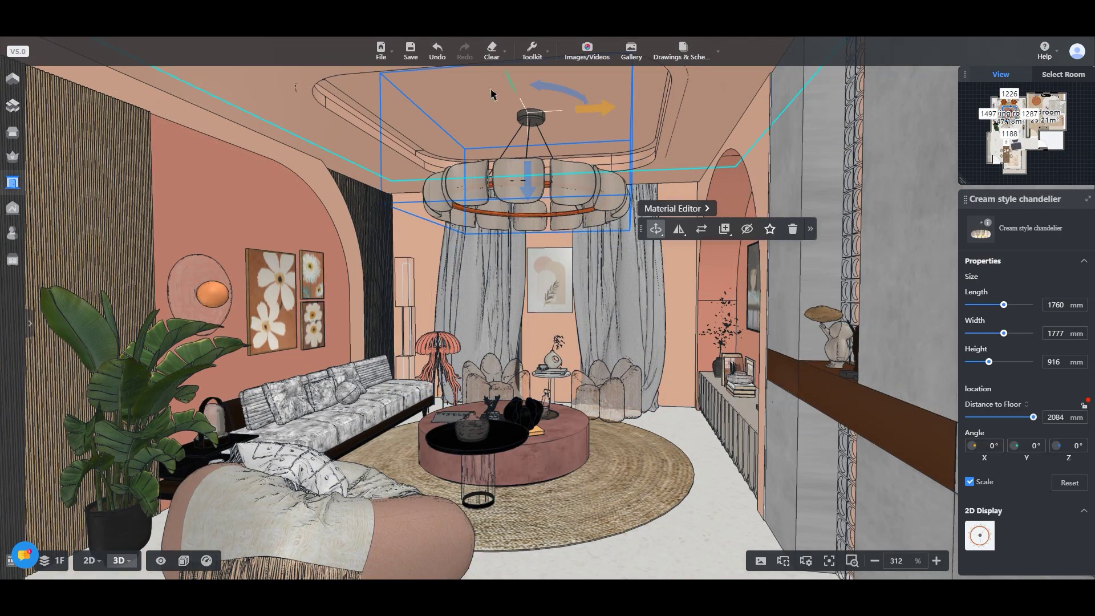
pyautogui.moveTo(630, 393); pyautogui.dragTo(326, 530)
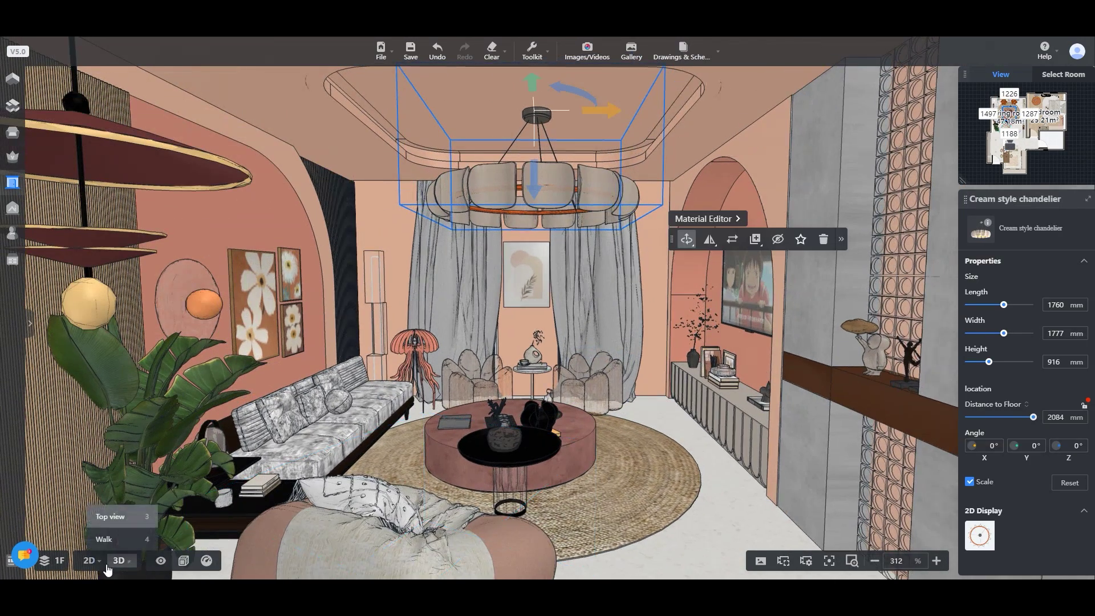
# Show the 2D ceiling plan and browse Public Library > Lighting > Downlights.
pyautogui.click(89, 561)
pyautogui.click(94, 522)
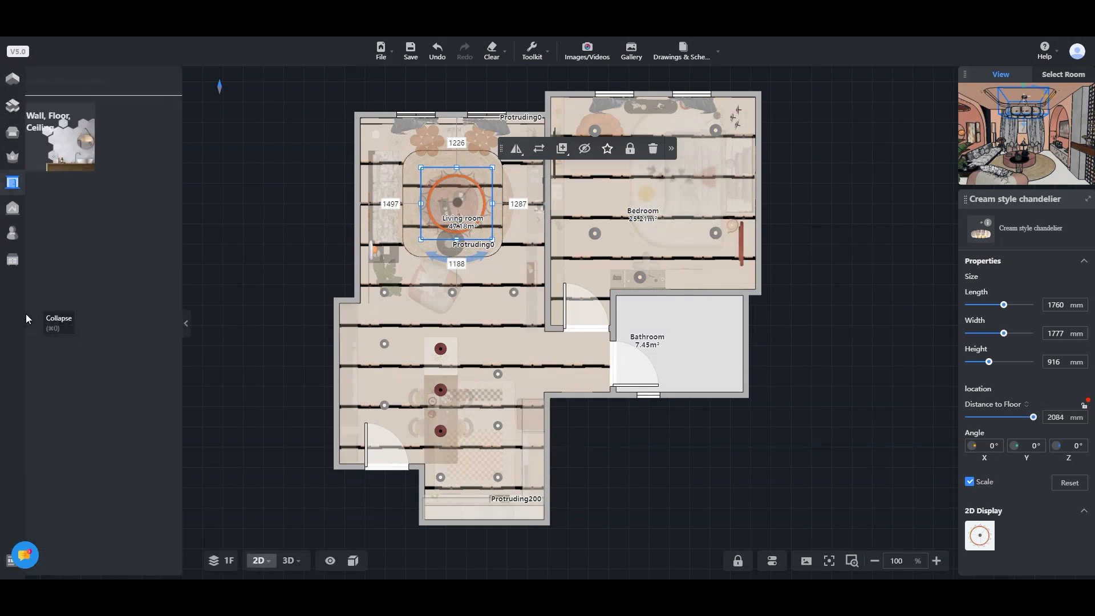
pyautogui.click(42, 139)
pyautogui.click(140, 342)
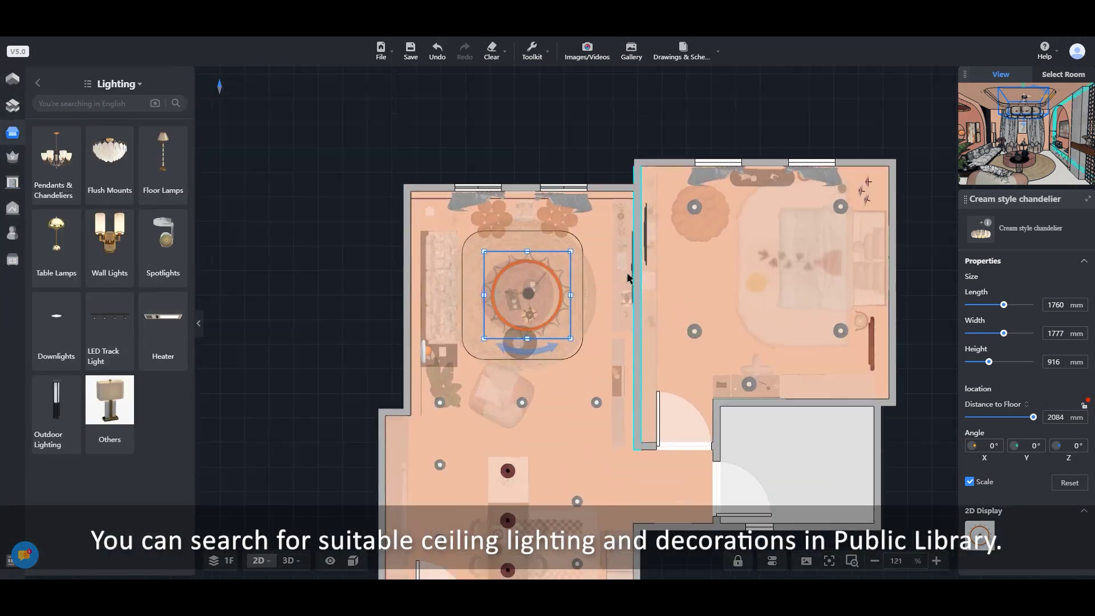
pyautogui.scroll(3, 446, 242)
pyautogui.click(64, 329)
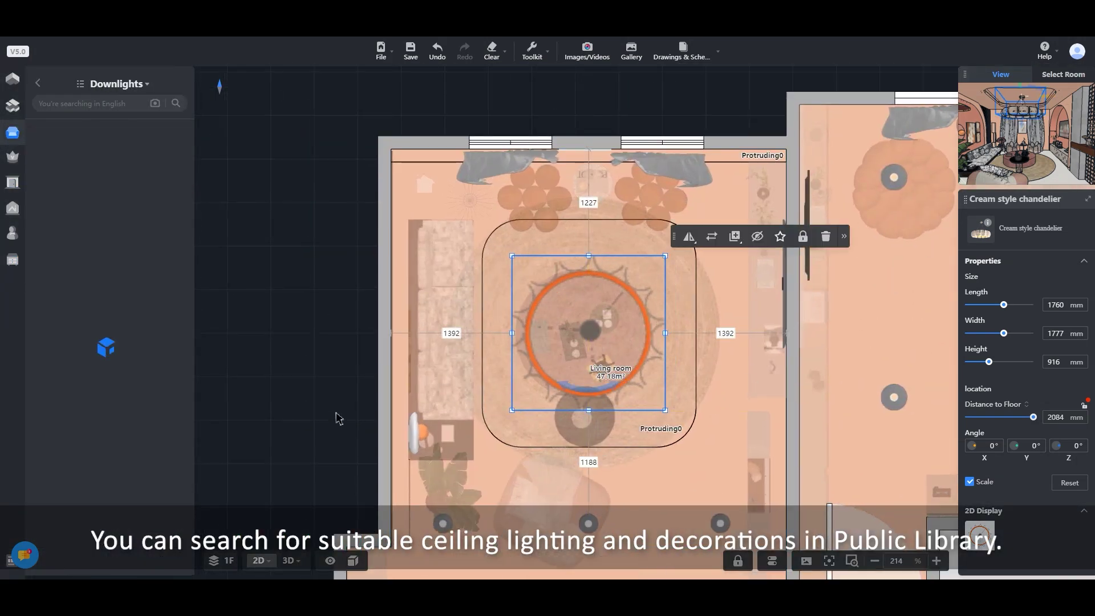